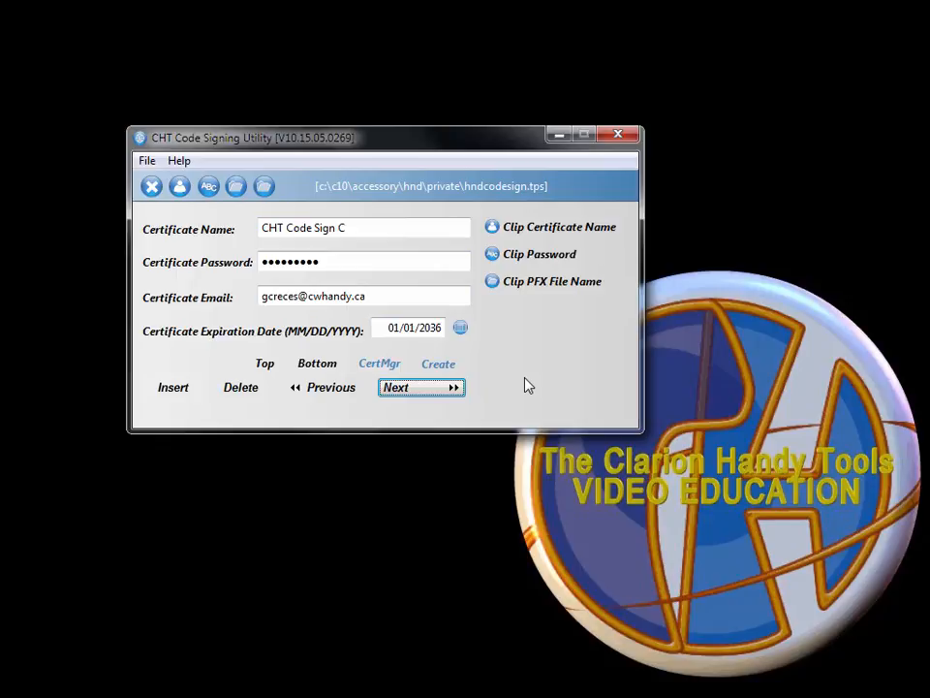
pyautogui.click(336, 397)
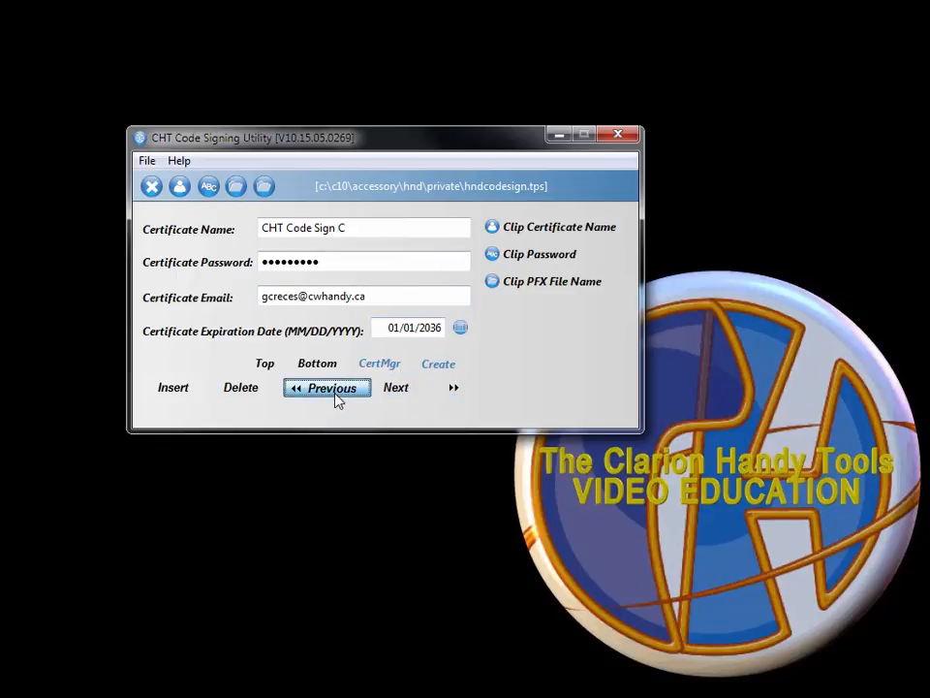
pyautogui.click(337, 398)
pyautogui.click(337, 397)
pyautogui.click(398, 395)
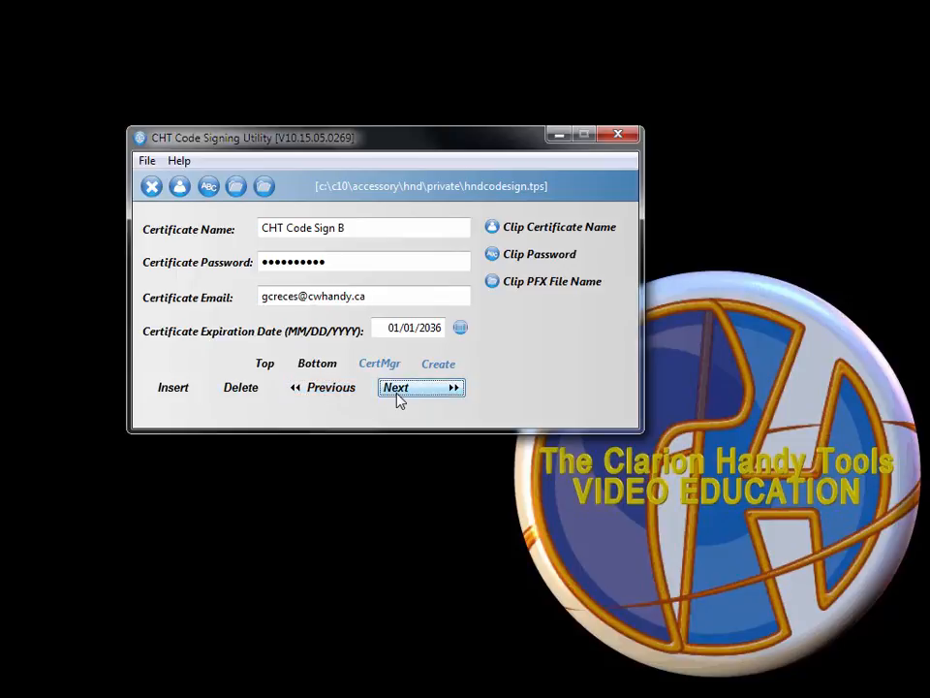
pyautogui.click(260, 366)
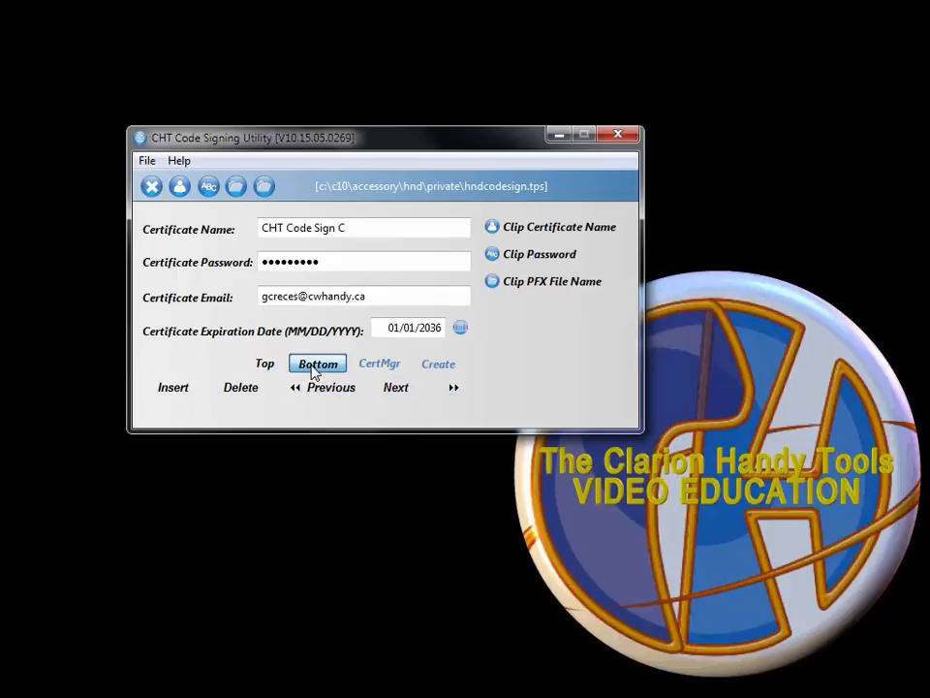
pyautogui.click(314, 370)
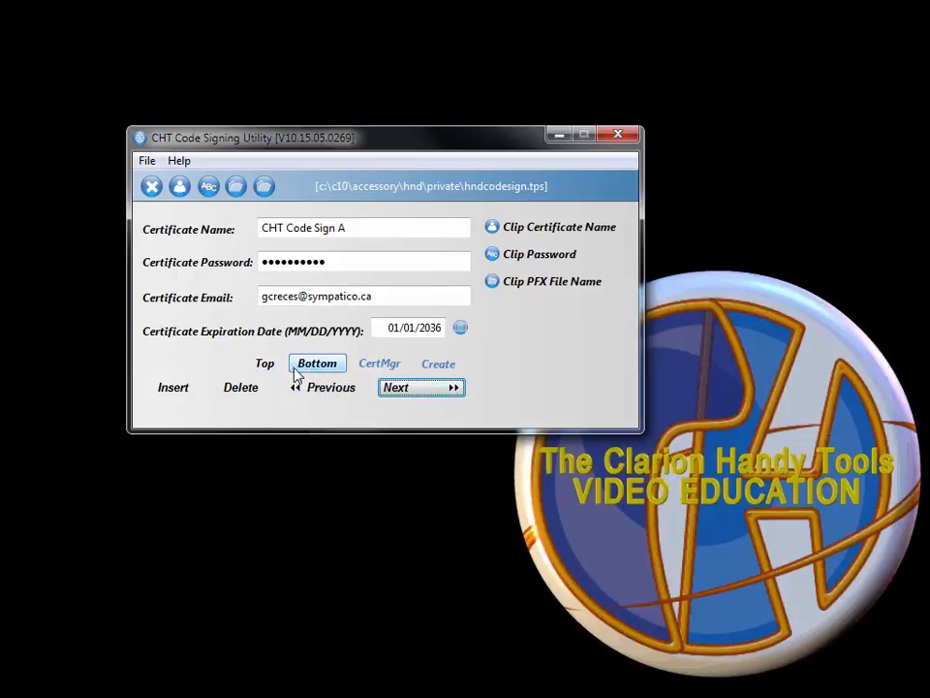
pyautogui.click(266, 368)
pyautogui.click(352, 392)
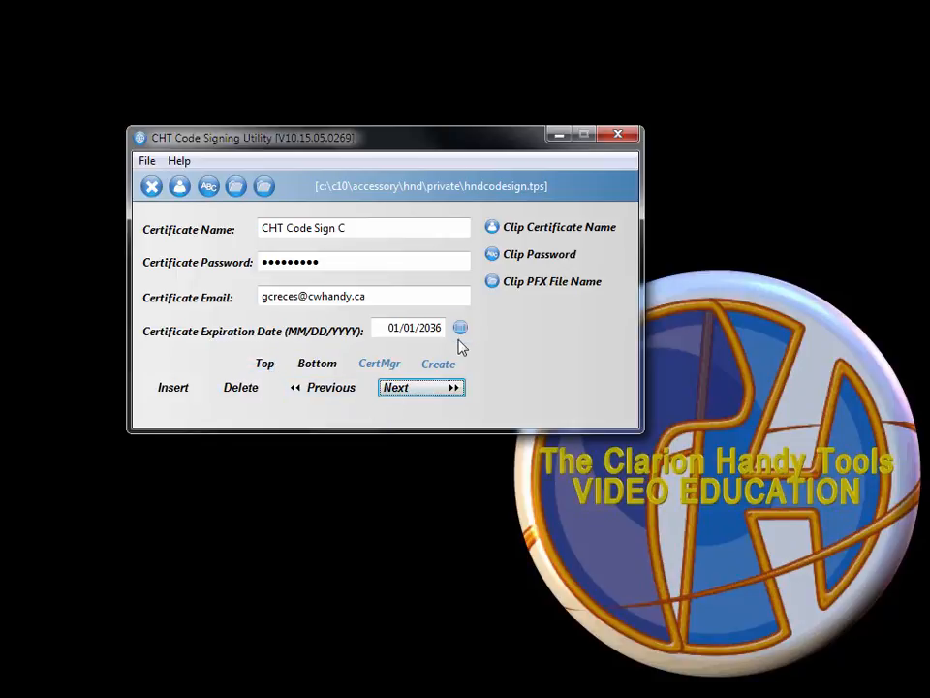
pyautogui.click(345, 227)
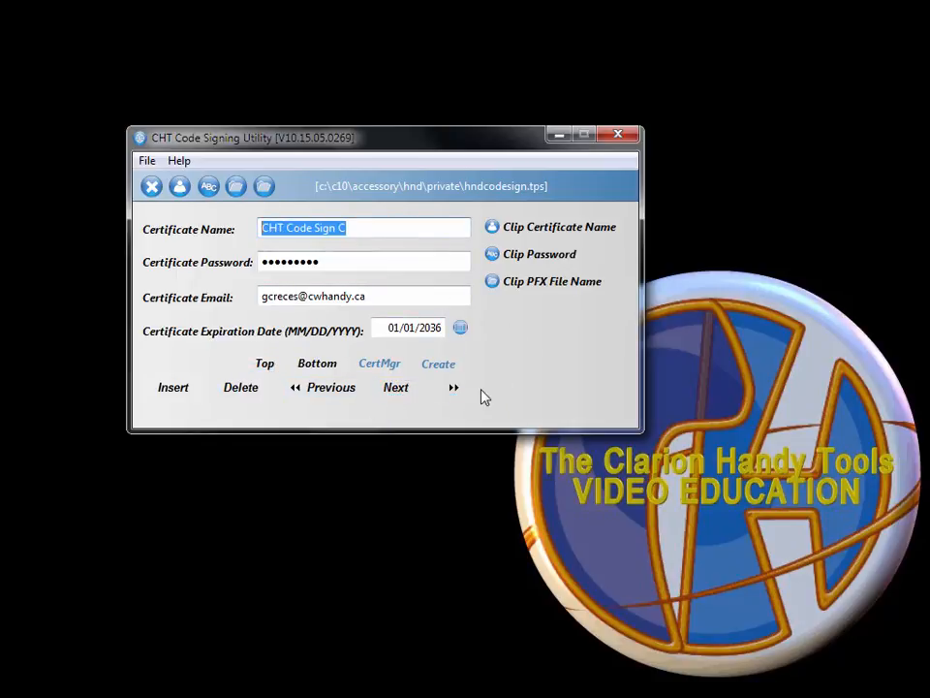
# Start a new certificate record named 'CHT Code Sign D' with its password and contact e-mail.
pyautogui.click(186, 398)
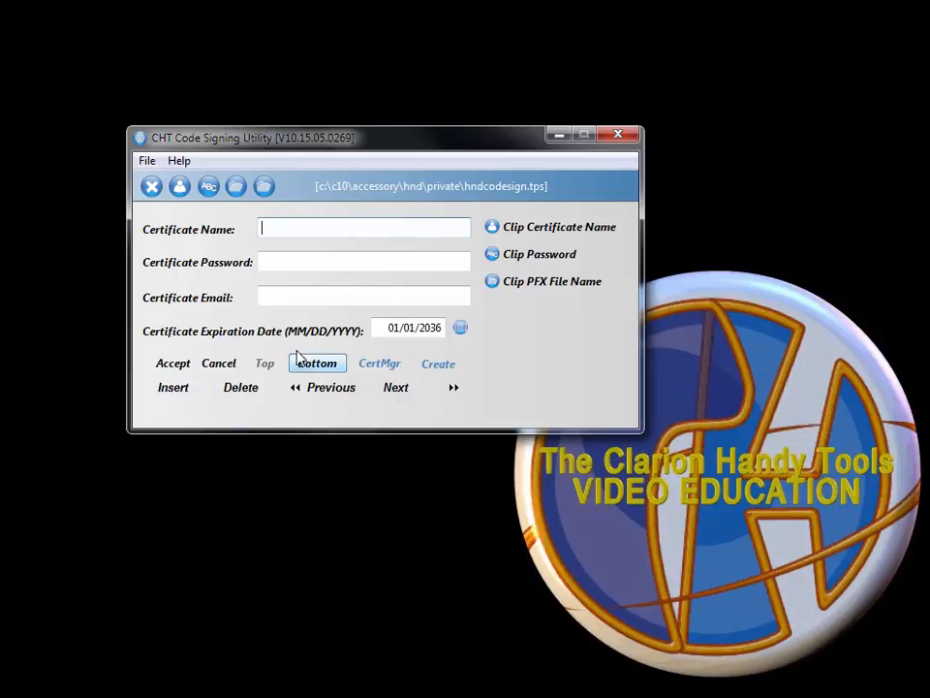
pyautogui.write('C')
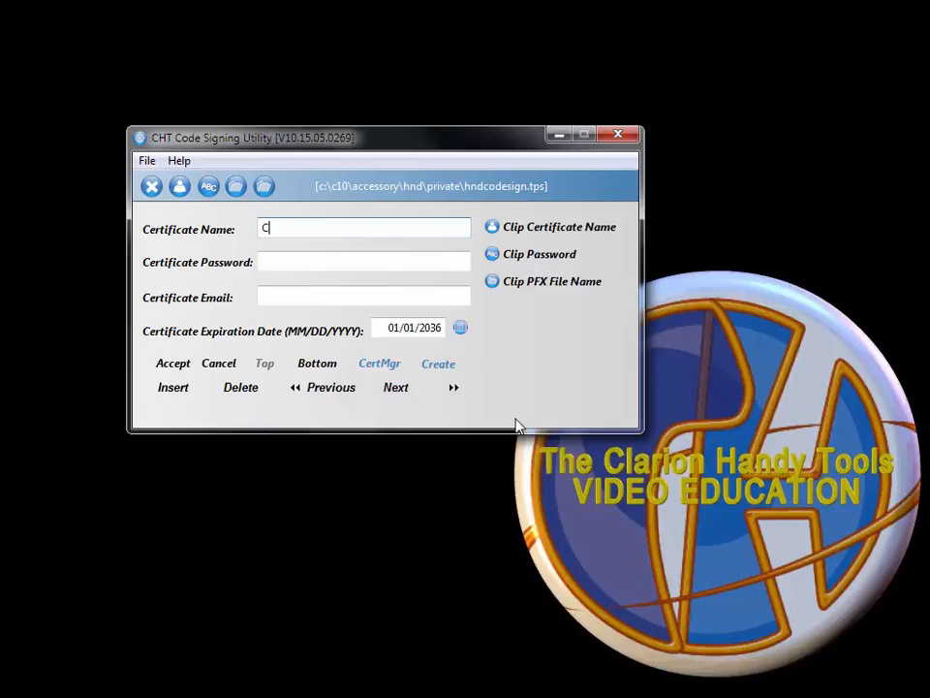
pyautogui.write('HT Code Sign D')
pyautogui.press('Tab')
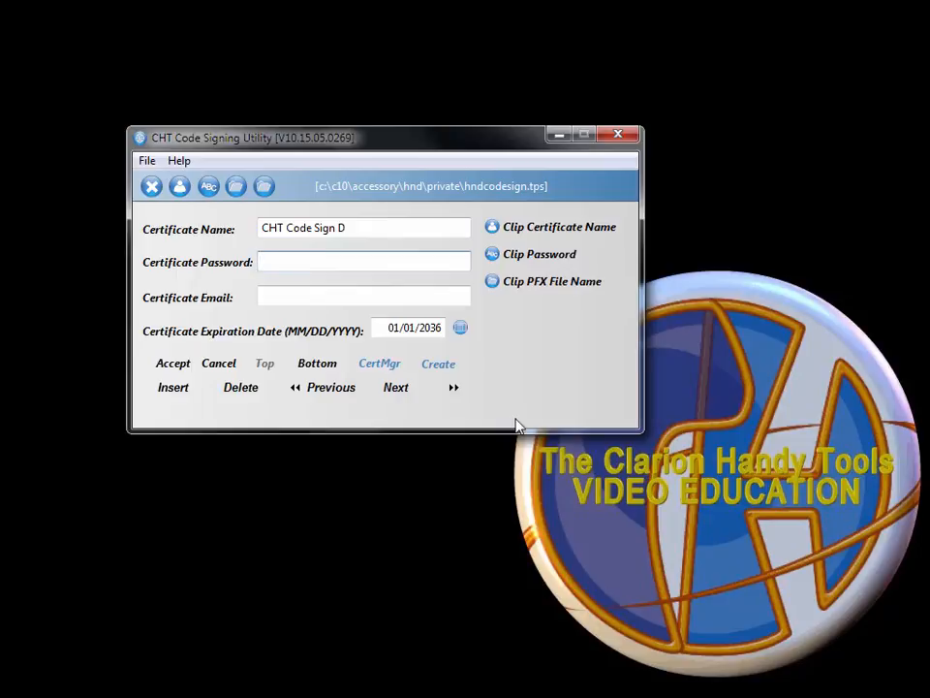
pyautogui.write('**********')
pyautogui.press('Tab')
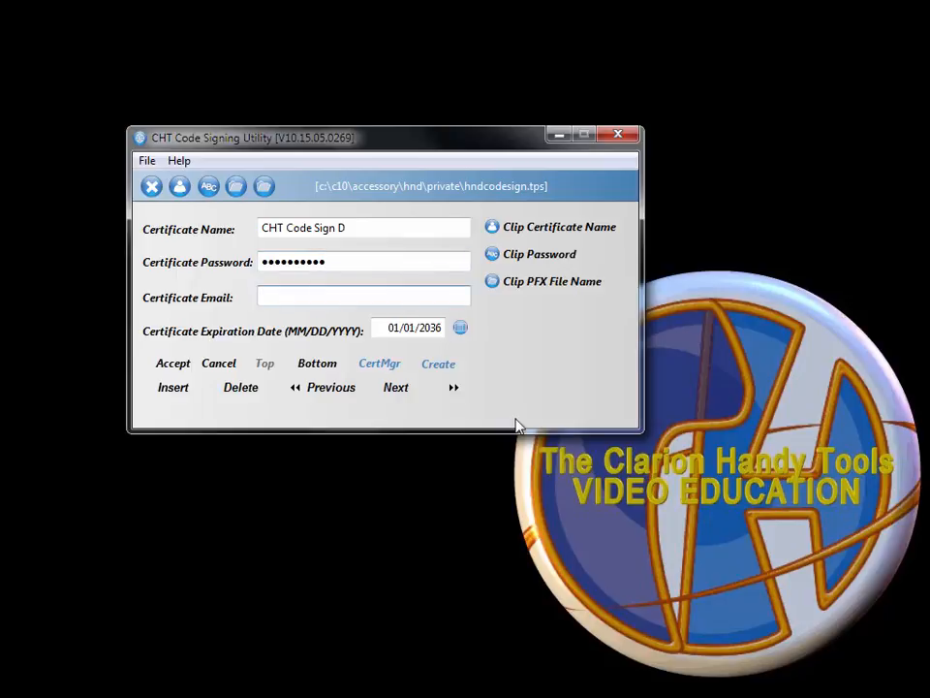
# Keep the 01/01/2036 expiry date and save the new record.
pyautogui.press('Tab')
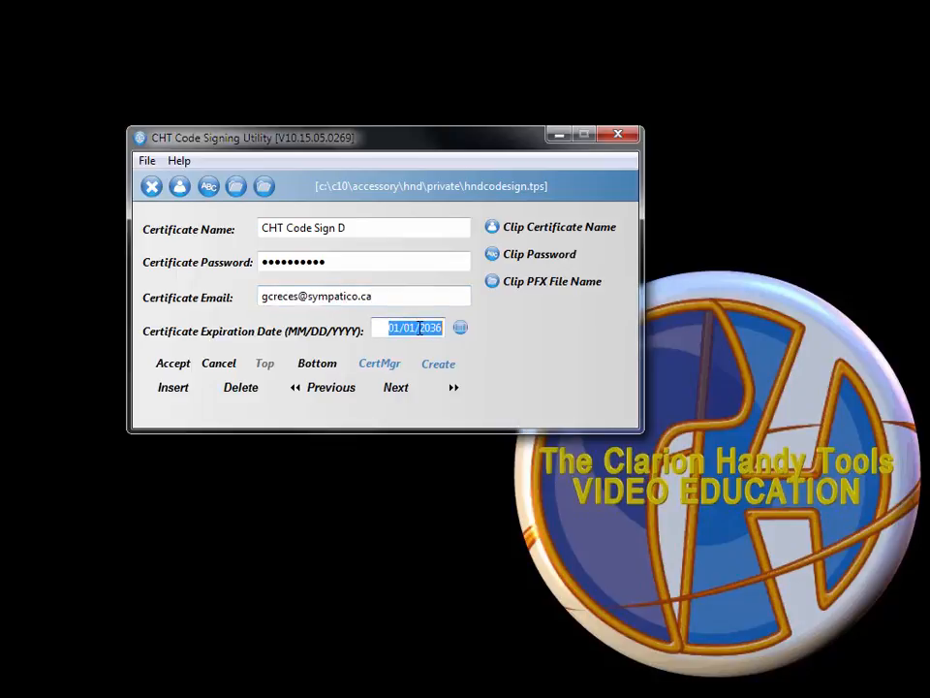
pyautogui.click(459, 330)
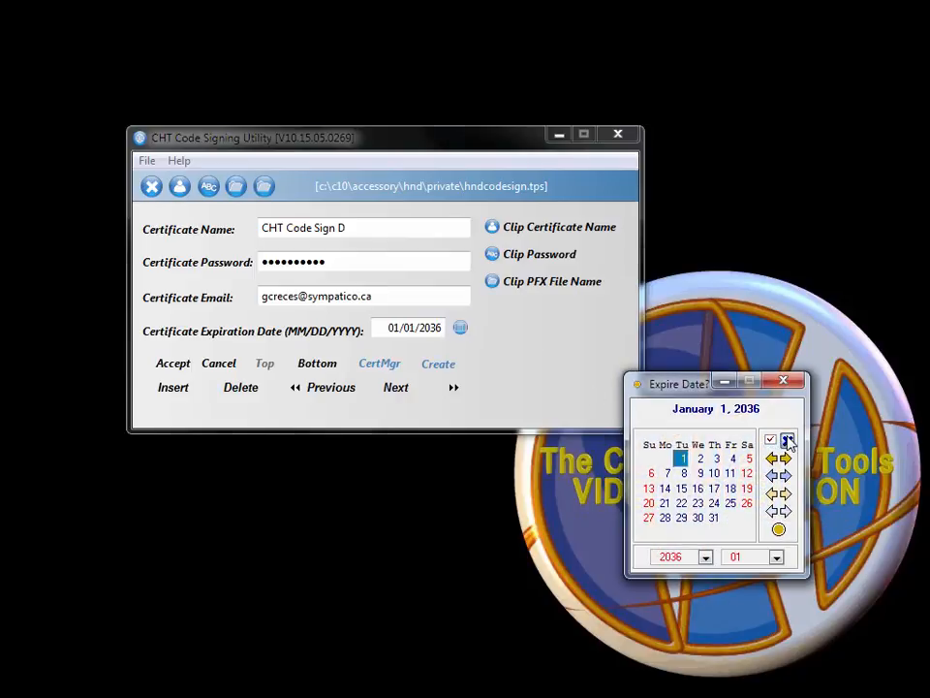
pyautogui.click(784, 380)
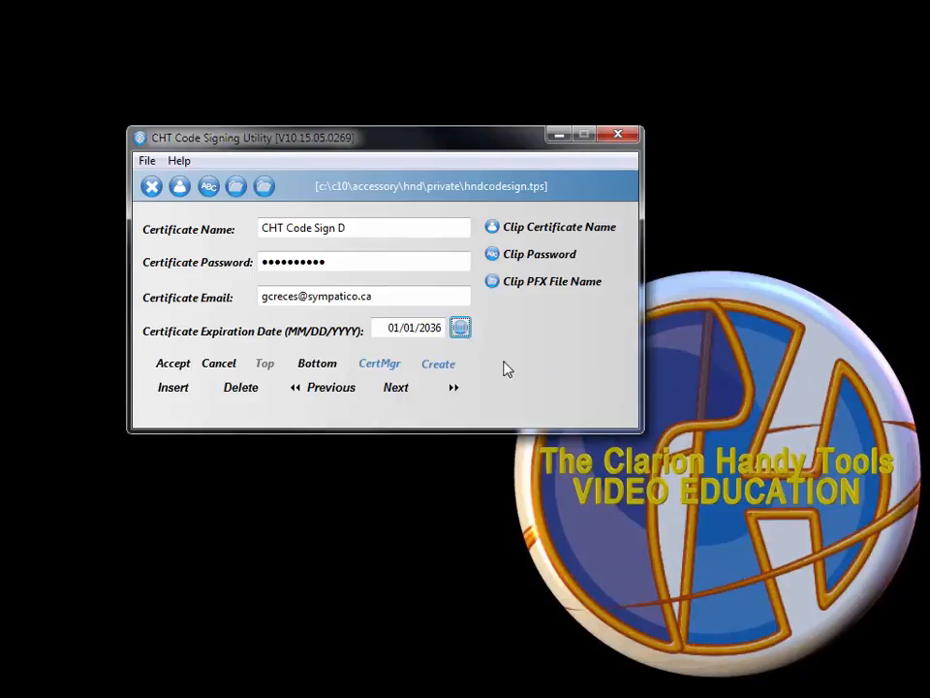
pyautogui.click(415, 329)
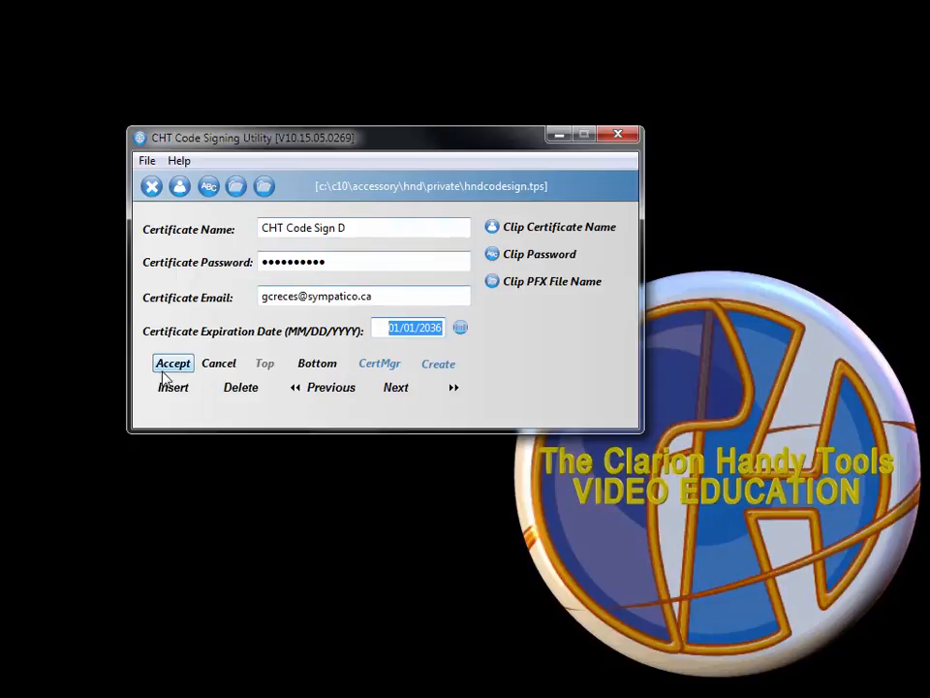
pyautogui.click(170, 368)
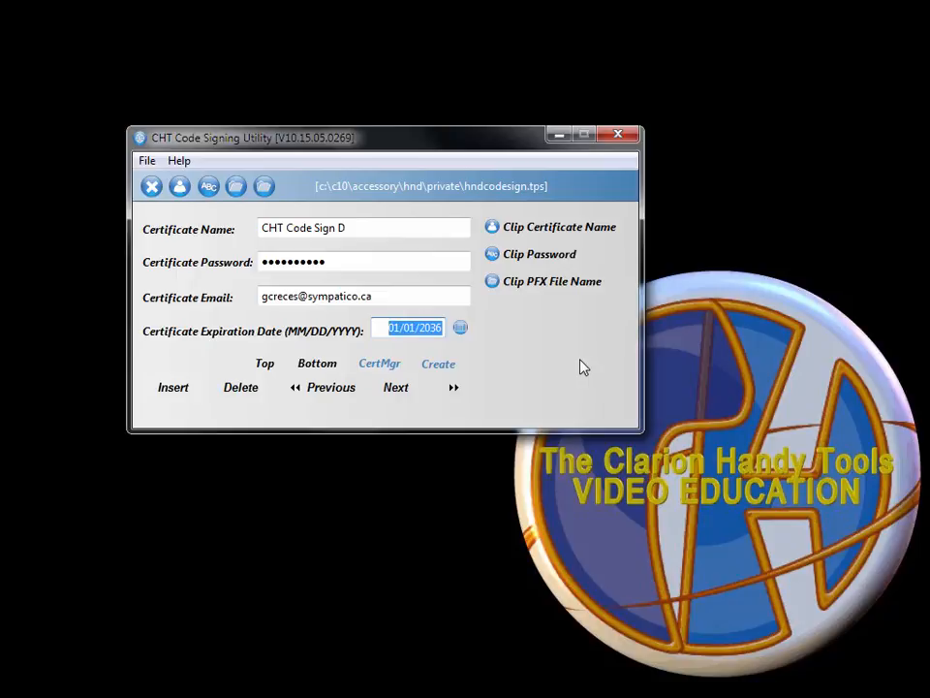
pyautogui.click(391, 368)
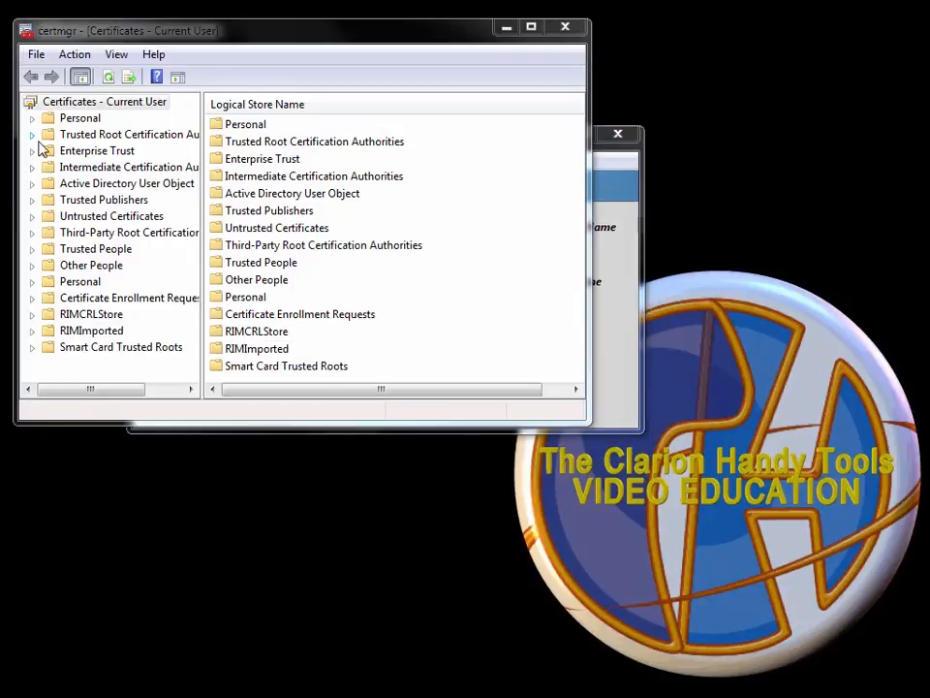
pyautogui.click(32, 119)
pyautogui.click(97, 133)
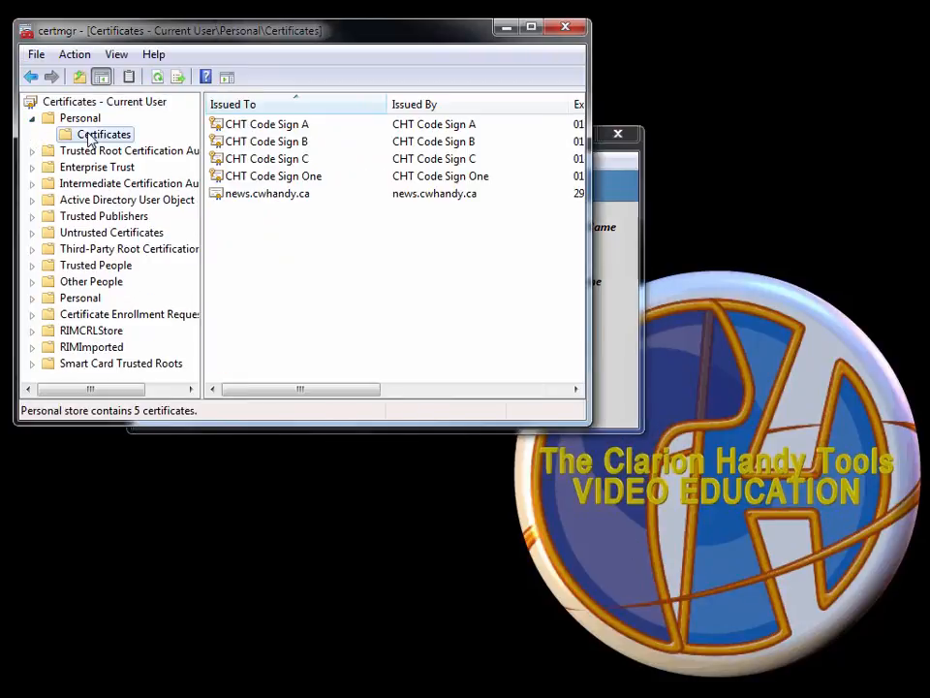
pyautogui.click(232, 127)
pyautogui.click(245, 157)
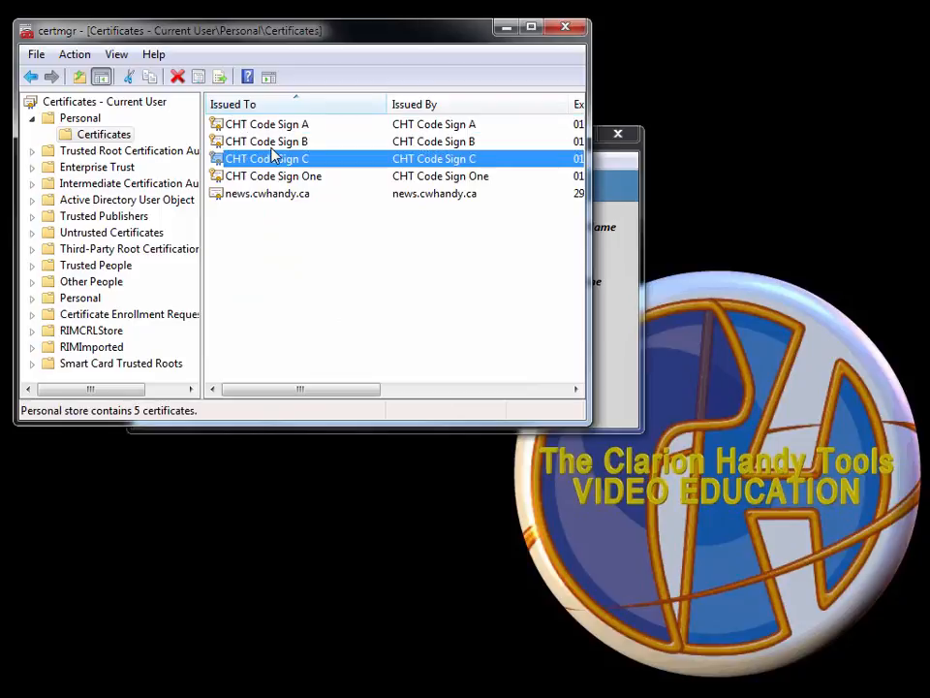
pyautogui.click(273, 147)
pyautogui.click(277, 160)
pyautogui.click(33, 152)
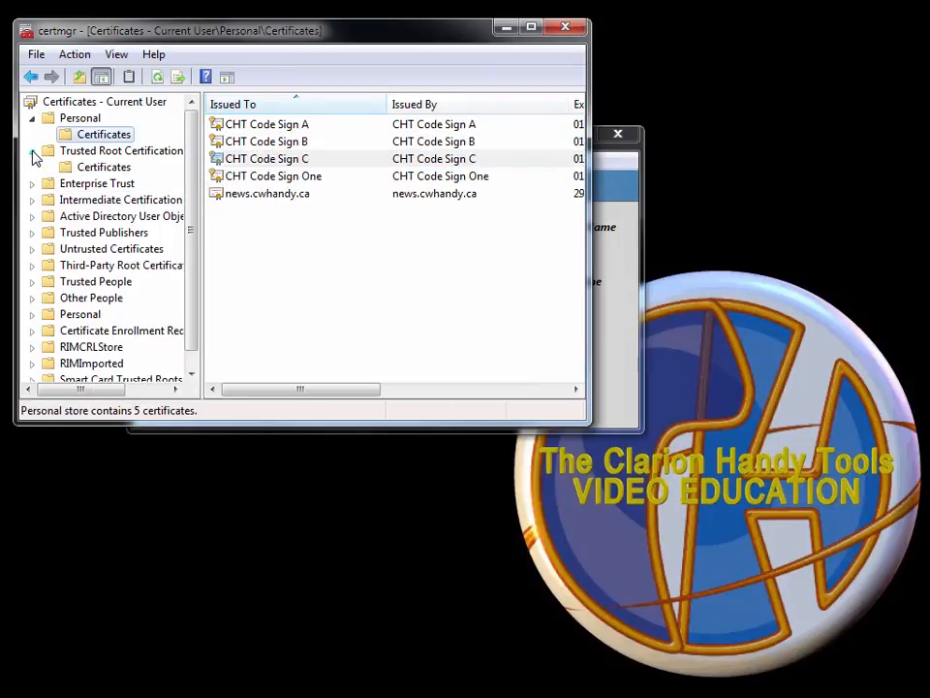
pyautogui.click(95, 171)
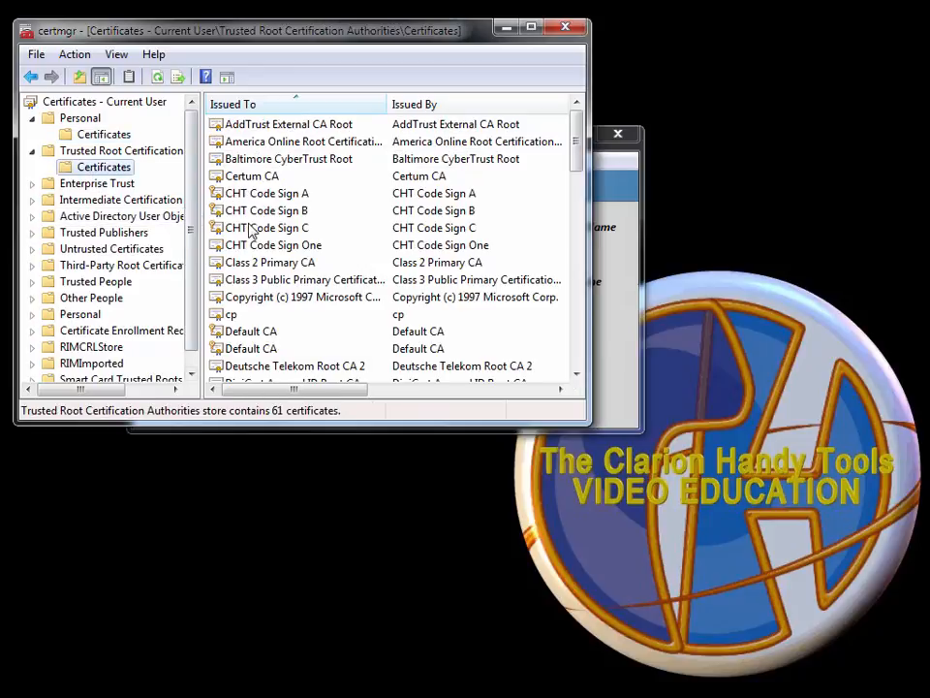
pyautogui.click(312, 248)
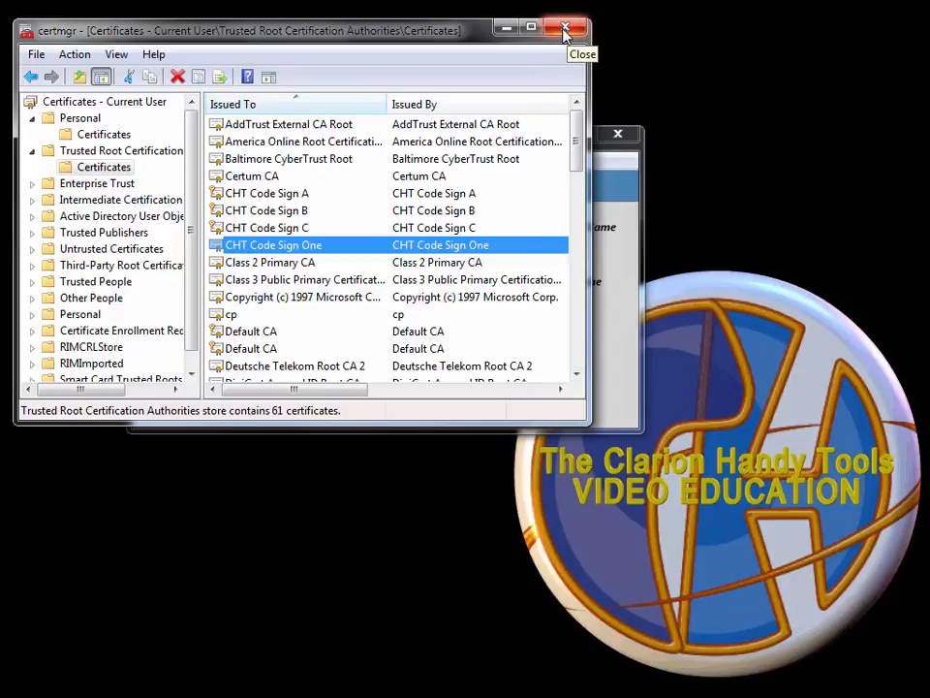
pyautogui.click(565, 32)
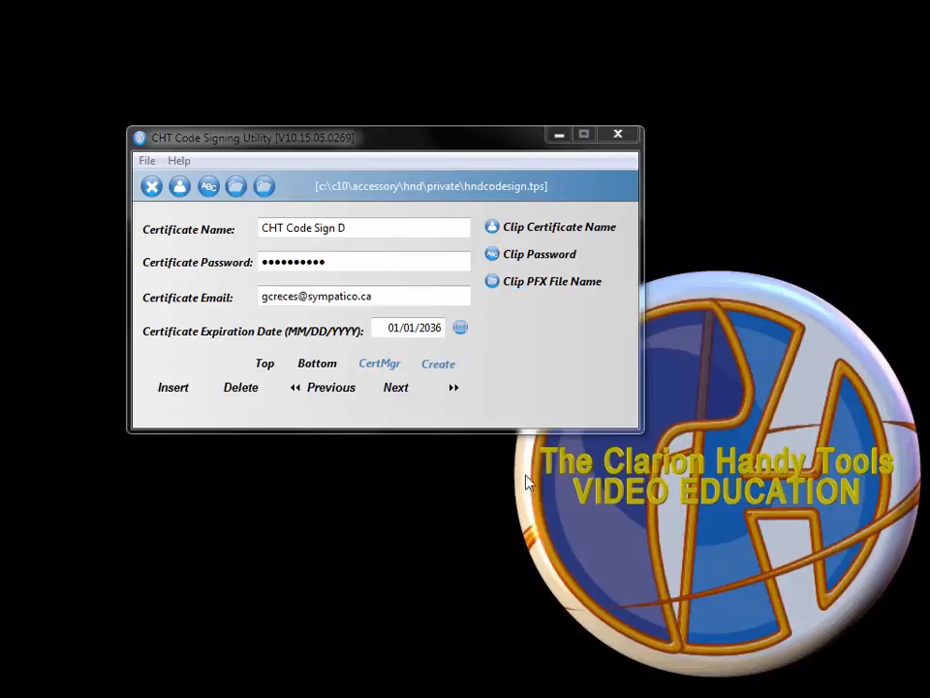
# Create the CHT Code Sign D certificate, setting and confirming its private key password.
pyautogui.click(435, 373)
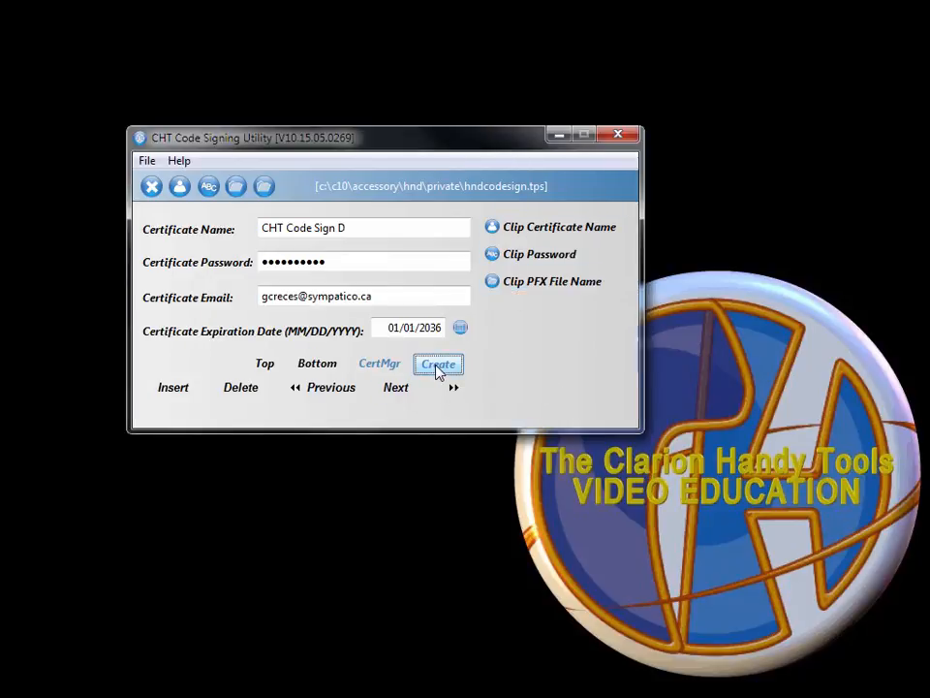
pyautogui.moveTo(183, 87); pyautogui.dragTo(377, 80)
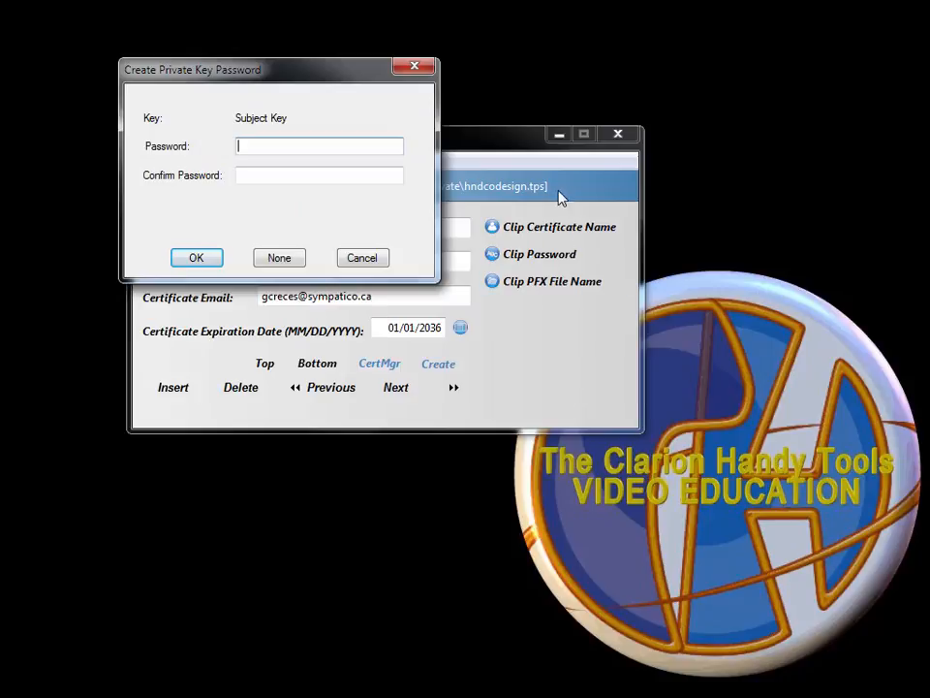
pyautogui.click(525, 147)
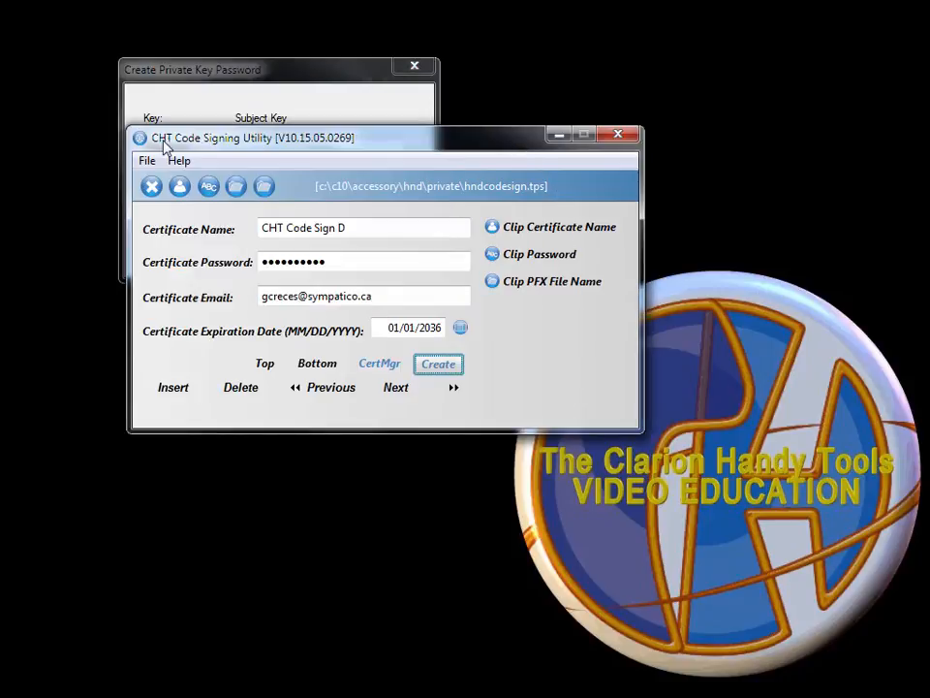
pyautogui.click(351, 84)
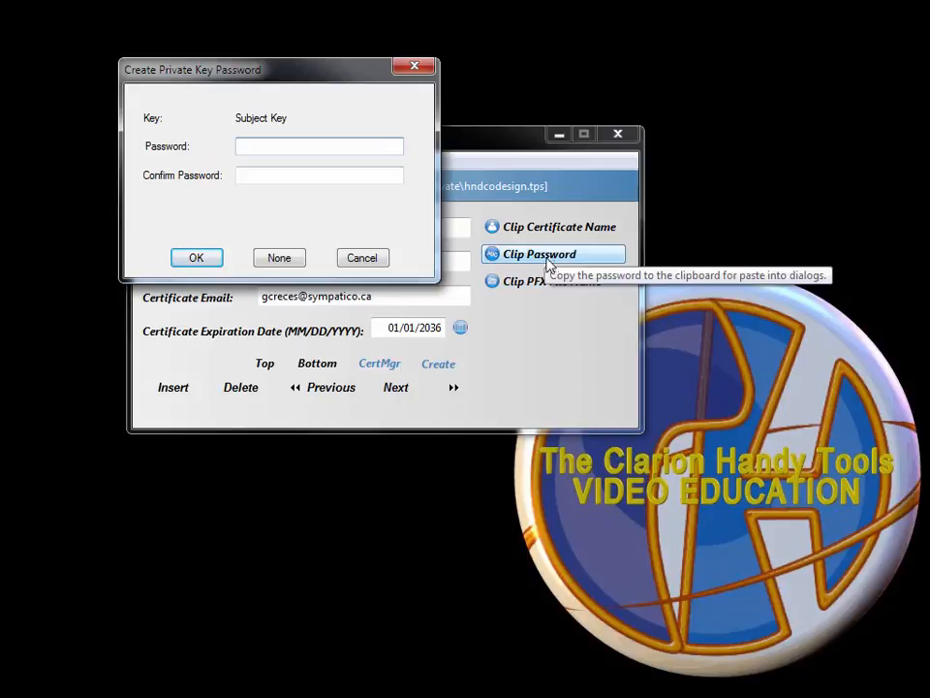
pyautogui.hotkey('ctrl', 'v')
pyautogui.click(286, 177)
pyautogui.hotkey('ctrl', 'v')
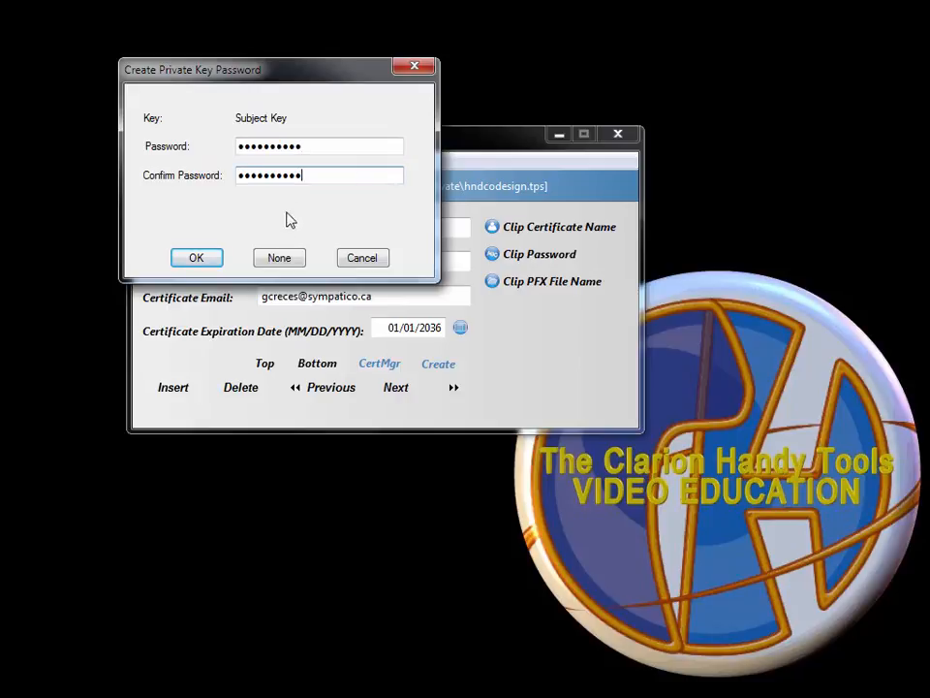
pyautogui.click(214, 262)
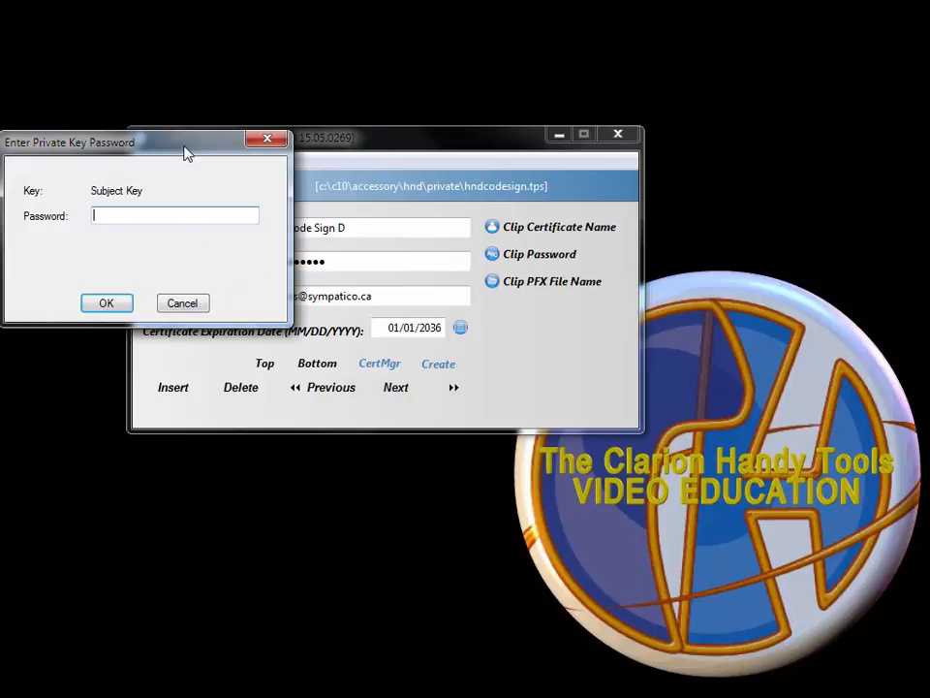
# Re-enter the private key password at the key prompts so the Certificate Export Wizard appears.
pyautogui.moveTo(187, 150); pyautogui.dragTo(429, 158)
pyautogui.hotkey('ctrl', 'v')
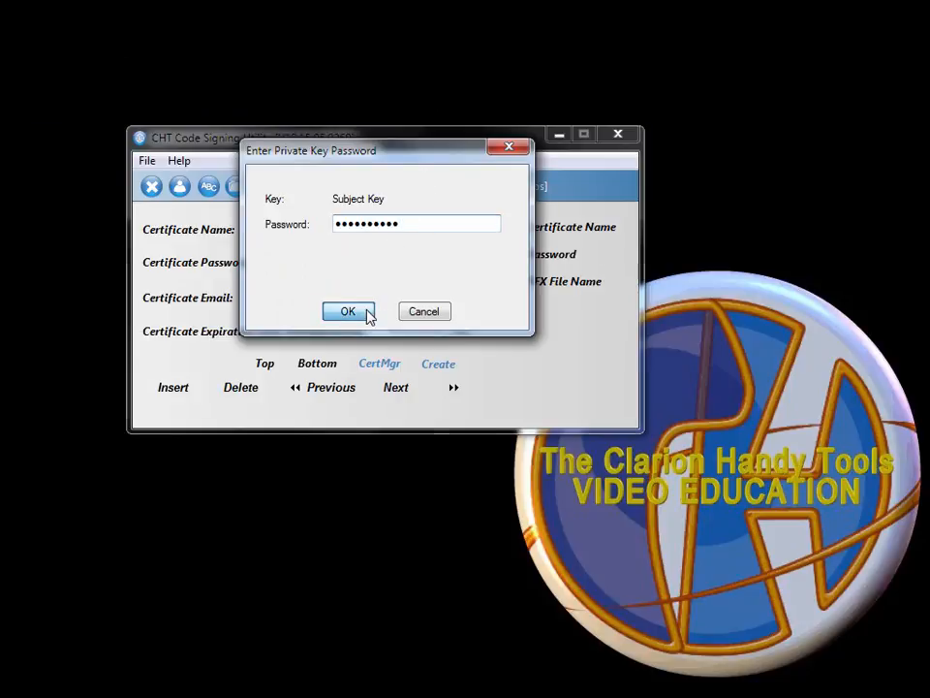
pyautogui.click(368, 311)
pyautogui.moveTo(133, 148); pyautogui.dragTo(370, 172)
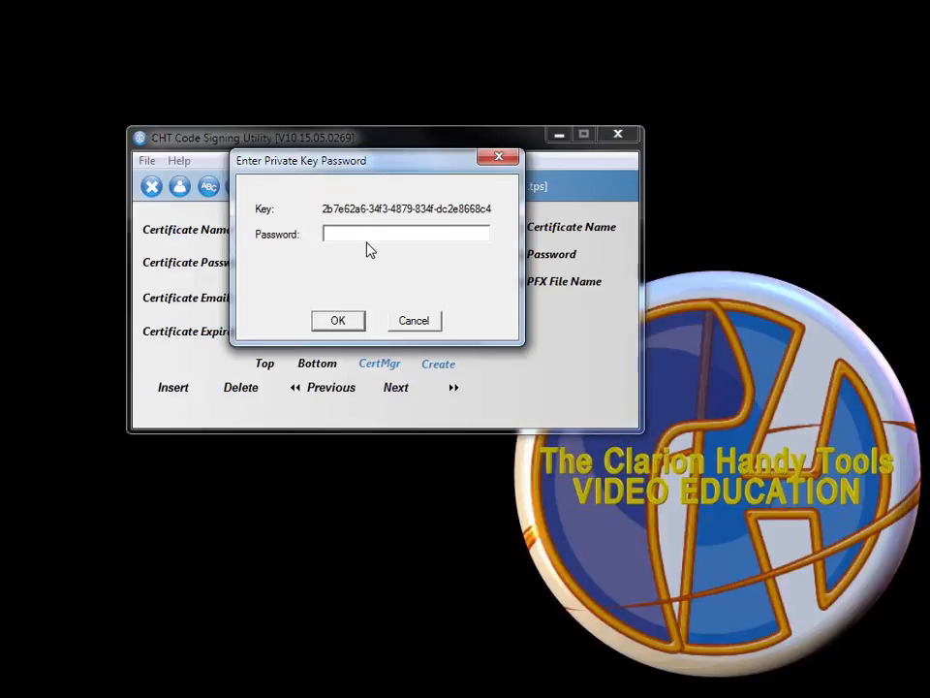
pyautogui.click(341, 320)
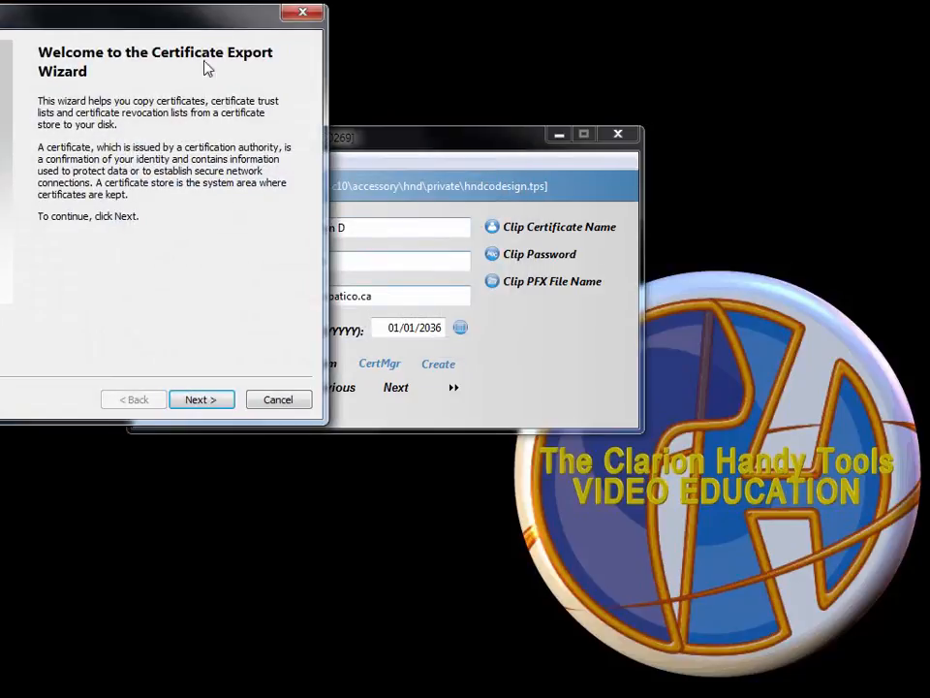
# Choose to export the private key in PFX format, protected by a confirmed password.
pyautogui.moveTo(184, 18); pyautogui.dragTo(496, 97)
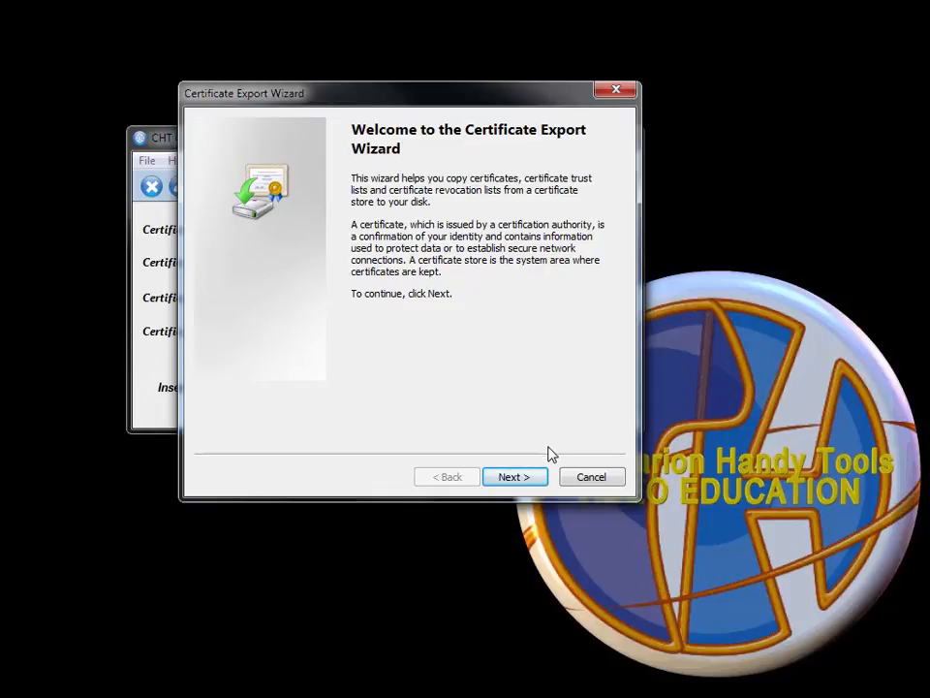
pyautogui.click(533, 478)
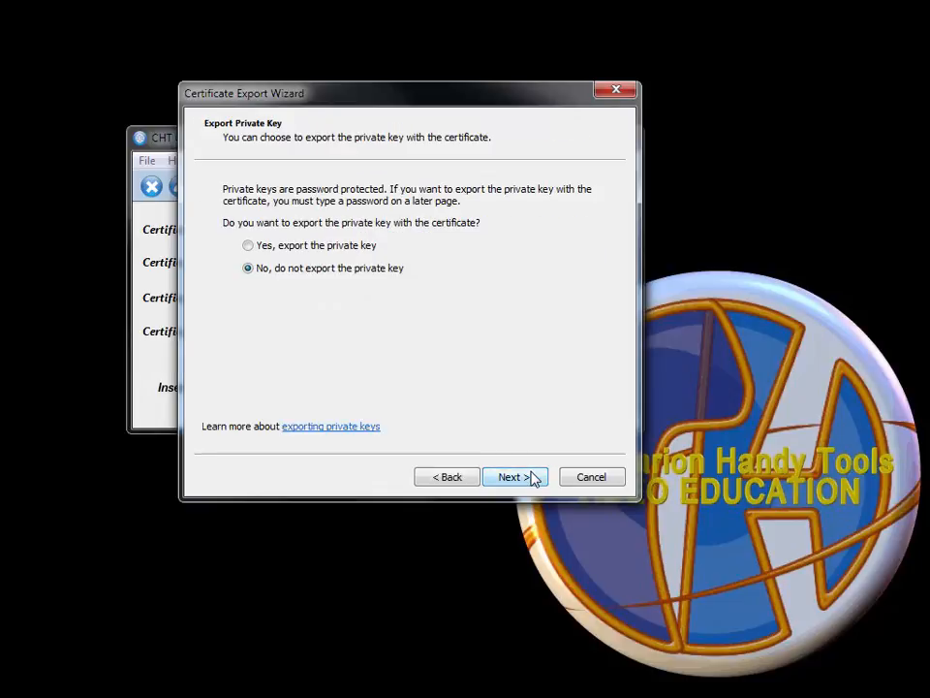
pyautogui.click(346, 248)
pyautogui.click(510, 479)
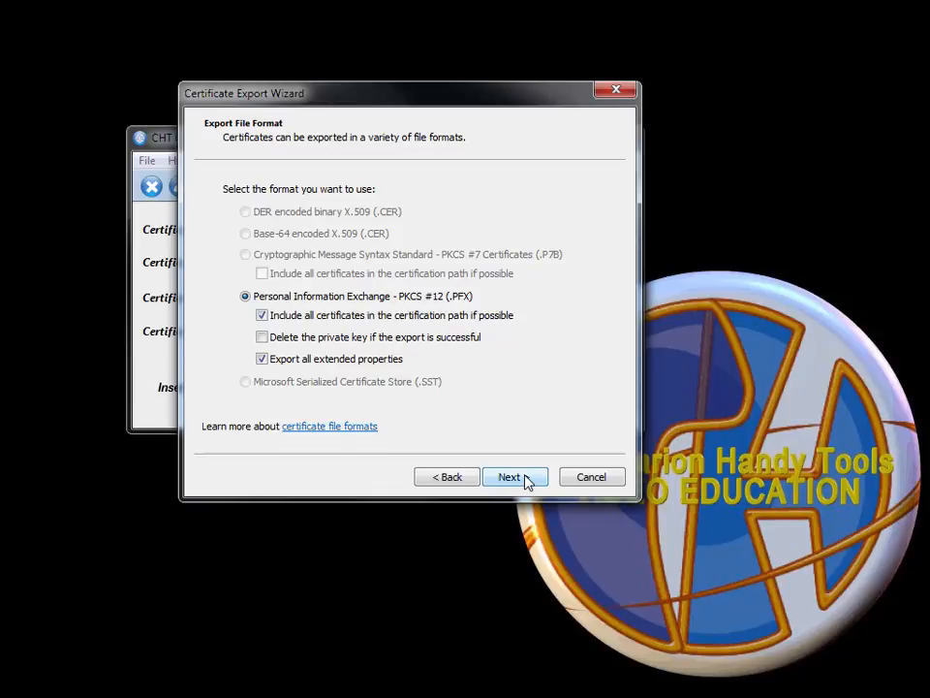
pyautogui.click(528, 481)
pyautogui.write('•••••••••••')
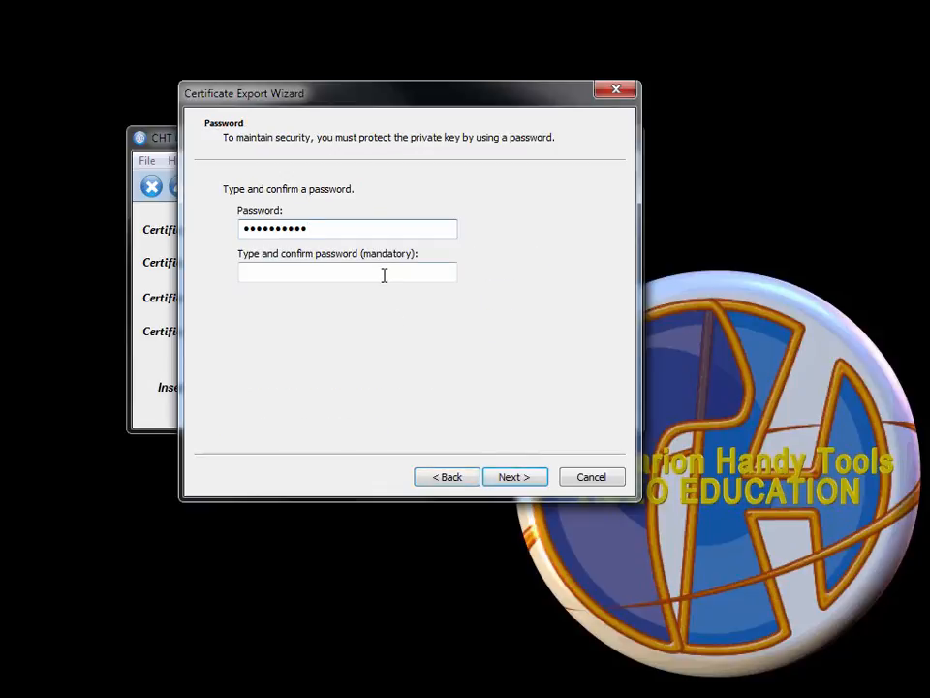
pyautogui.click(384, 274)
pyautogui.write('•••••••••••')
pyautogui.click(525, 479)
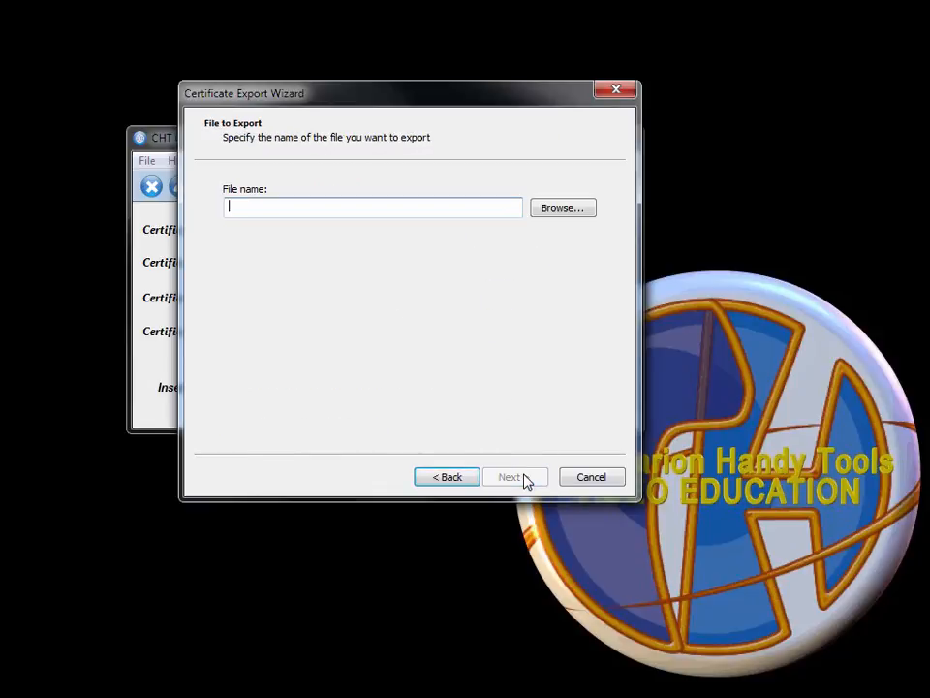
# Paste the file path c:\c10\accessory\hnd\private\chtcodesignd.pfx and finish the export.
pyautogui.moveTo(452, 99); pyautogui.dragTo(458, 383)
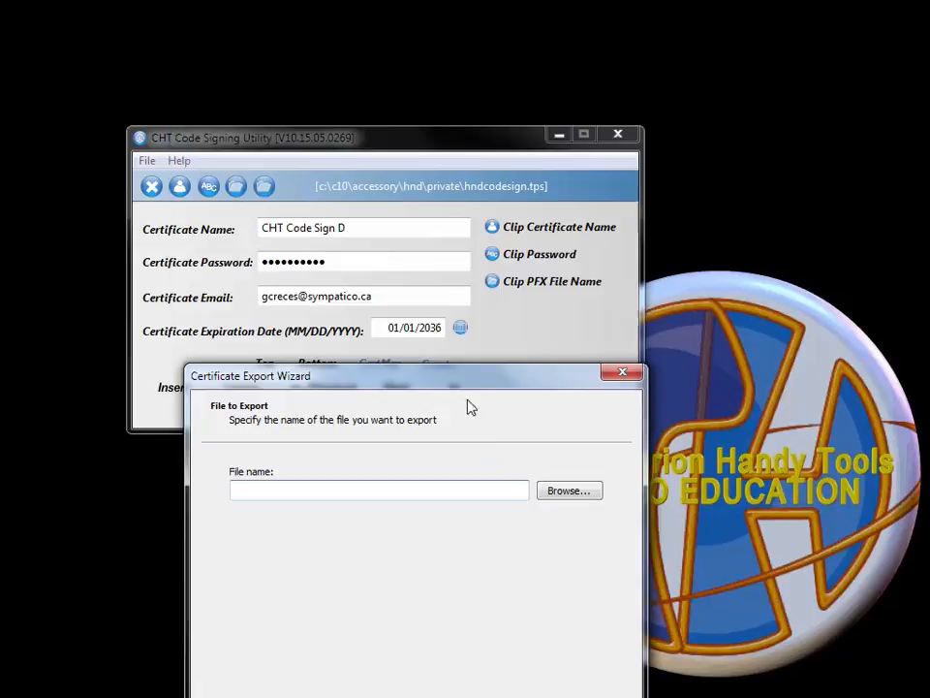
pyautogui.click(545, 285)
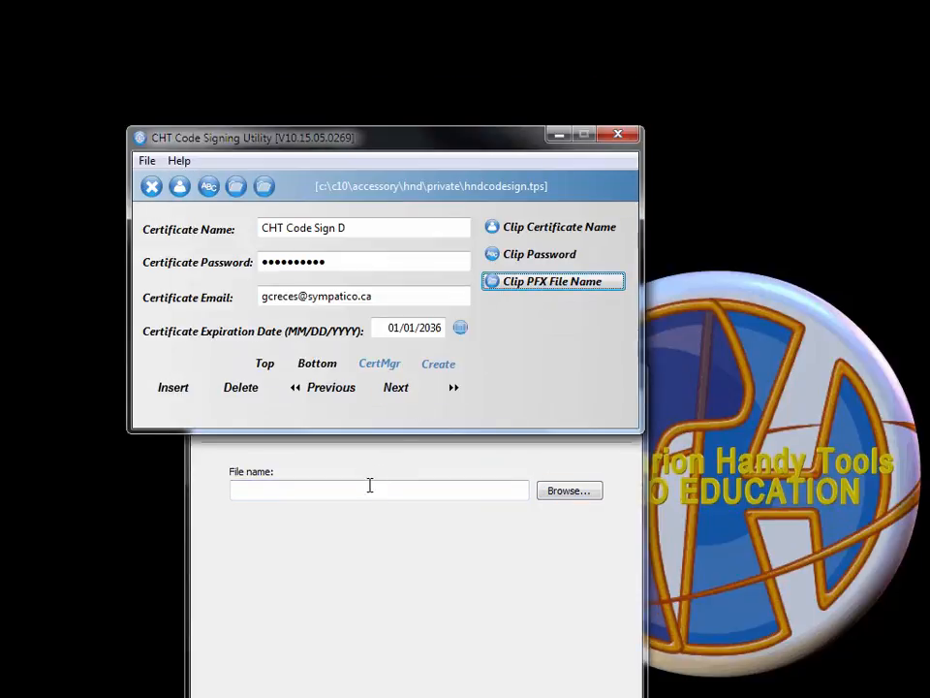
pyautogui.click(369, 489)
pyautogui.write('c:\\c10\\accessory\\hnd\\private\\chtcodesignd.pfx')
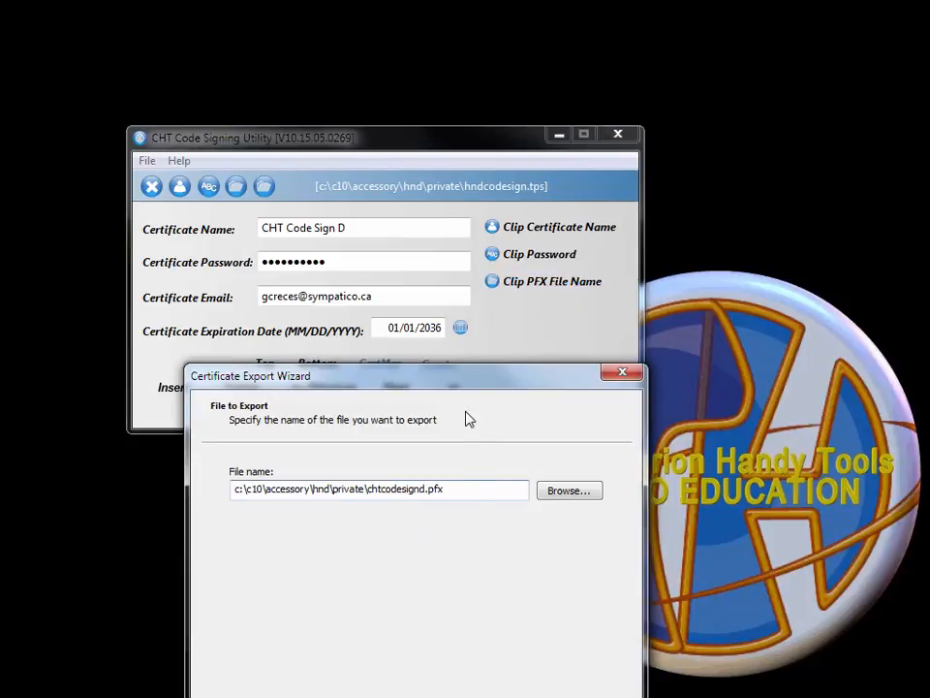
pyautogui.moveTo(466, 376); pyautogui.dragTo(459, 108)
pyautogui.click(511, 492)
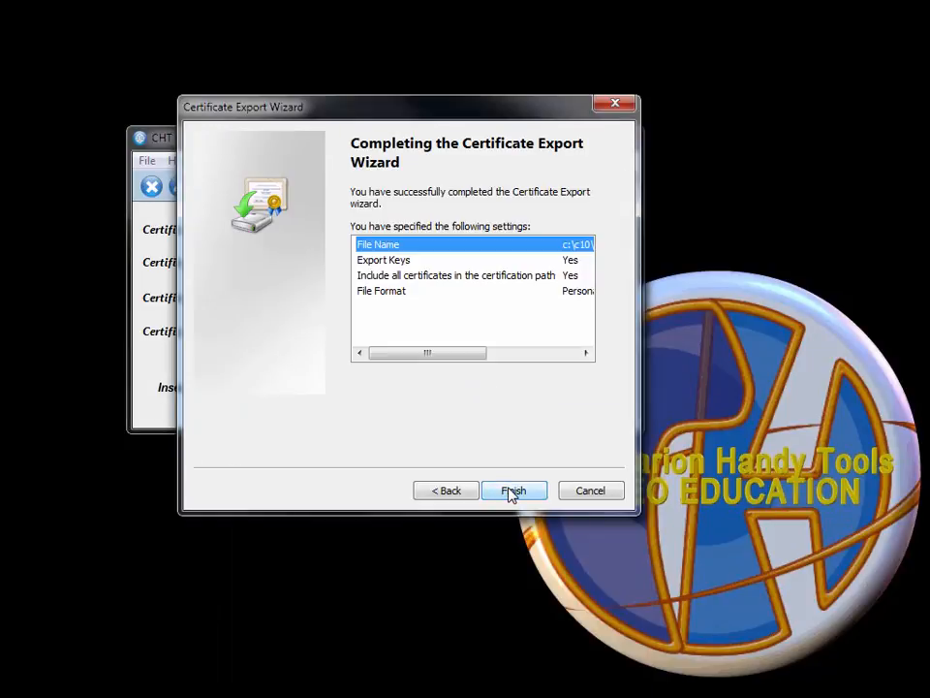
pyautogui.click(510, 492)
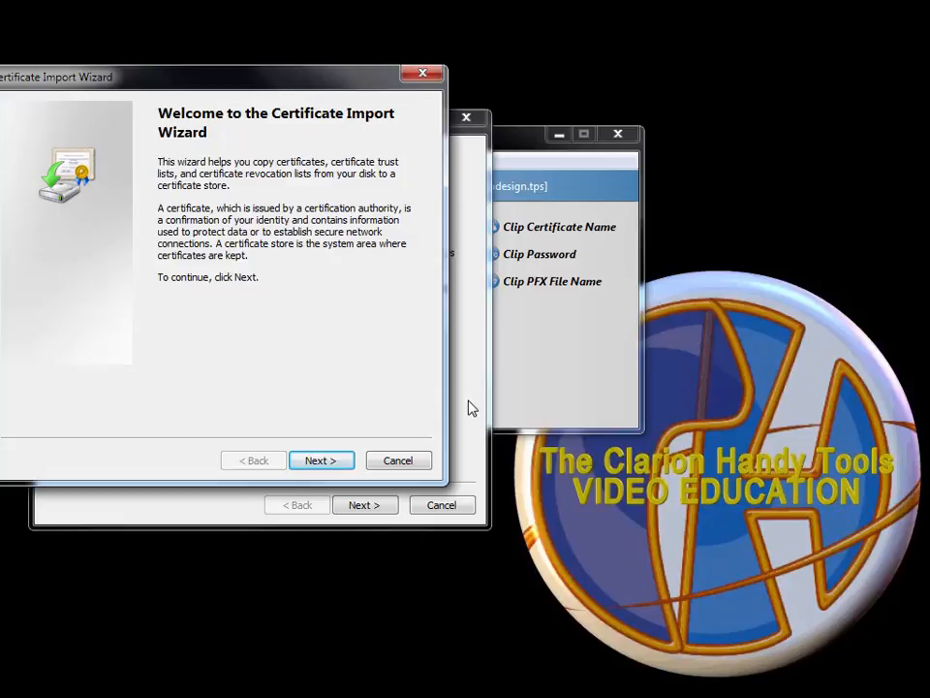
# Accept the pre-filled chtcodesignd.pfx file and enter its private key password.
pyautogui.moveTo(334, 83)
pyautogui.mouseDown()
pyautogui.moveTo(407, 92)
pyautogui.moveTo(350, 94)
pyautogui.mouseUp()
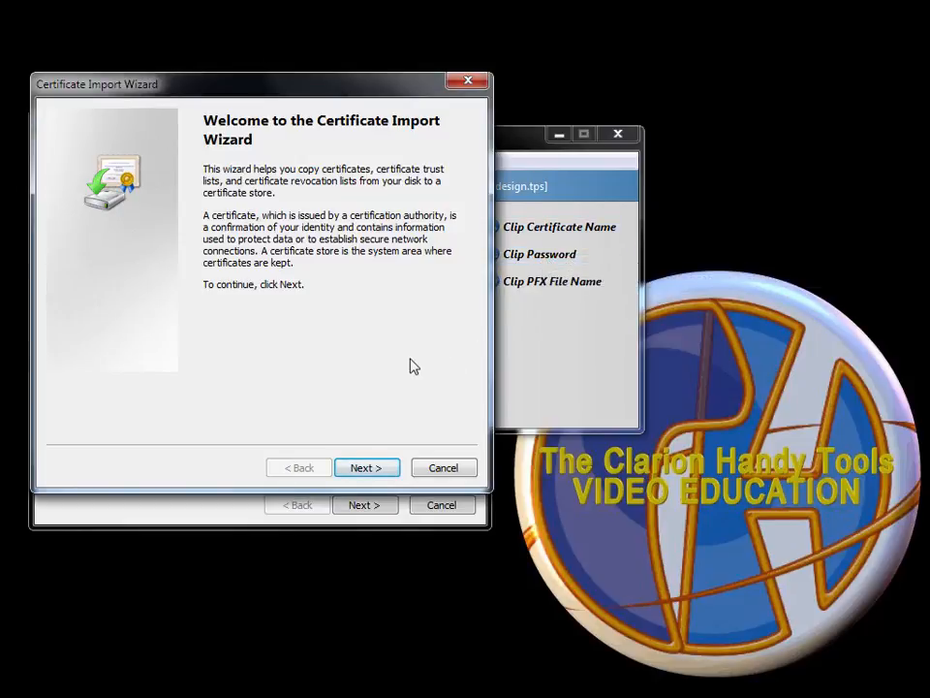
pyautogui.click(366, 468)
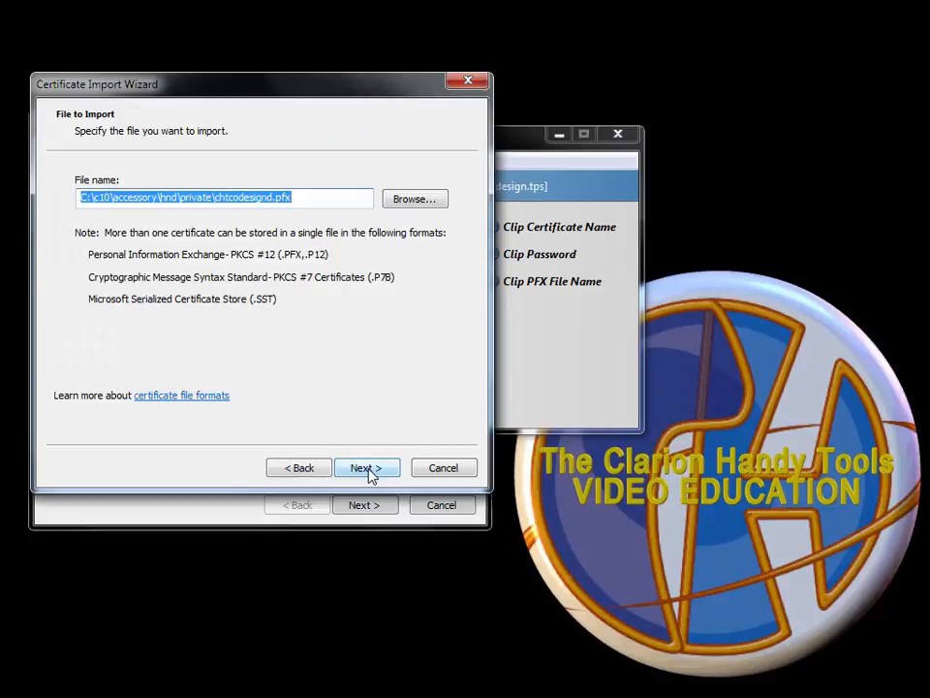
pyautogui.click(366, 468)
pyautogui.hotkey('ctrl', 'v')
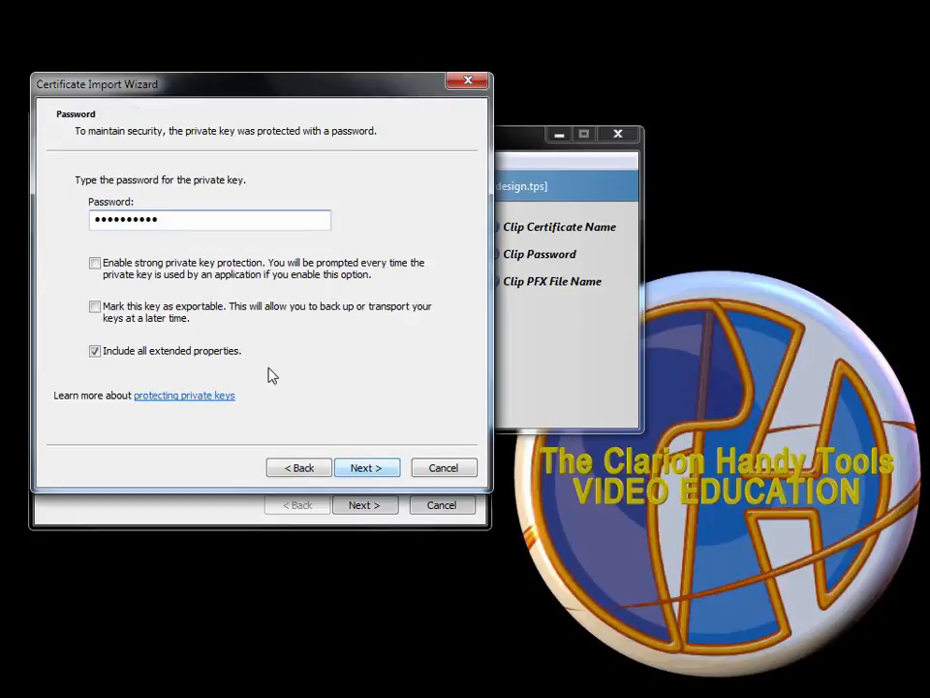
pyautogui.click(374, 468)
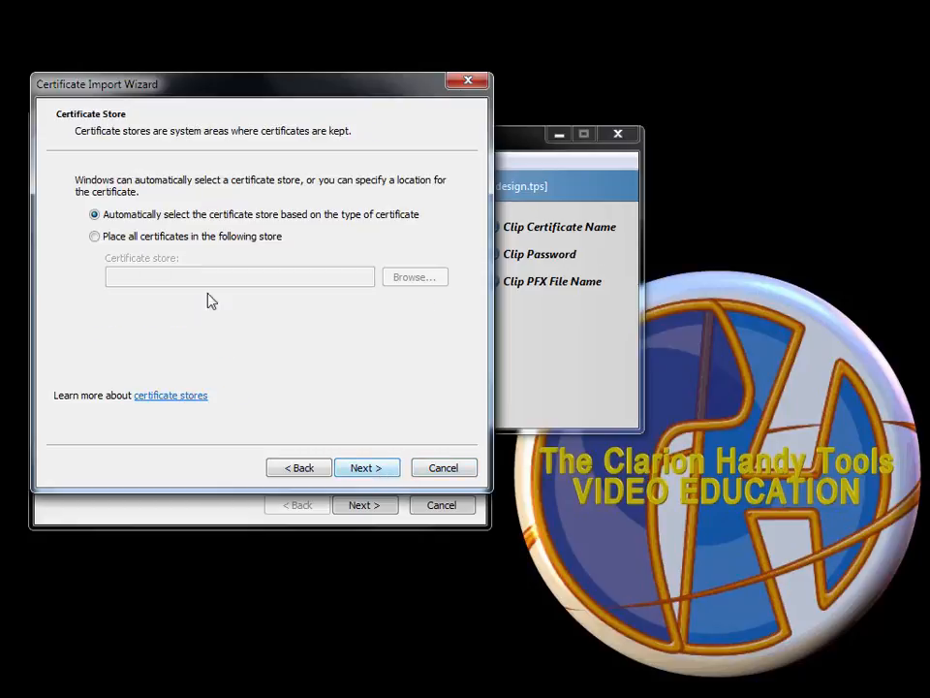
# Place the certificate in the Personal store, finish the import and dismiss the success message.
pyautogui.click(149, 237)
pyautogui.click(407, 279)
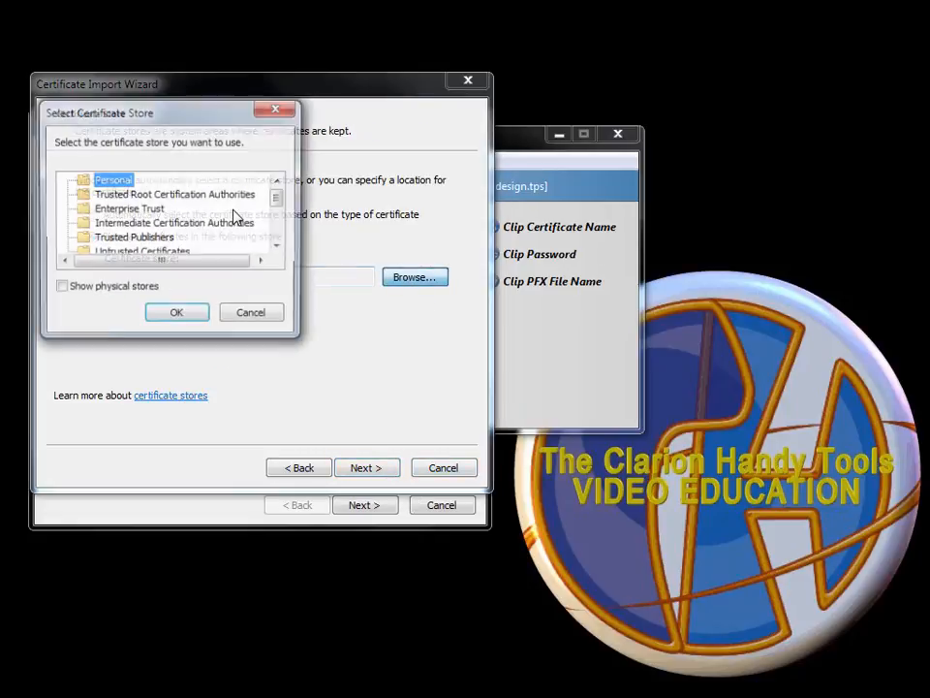
pyautogui.click(177, 318)
pyautogui.click(376, 472)
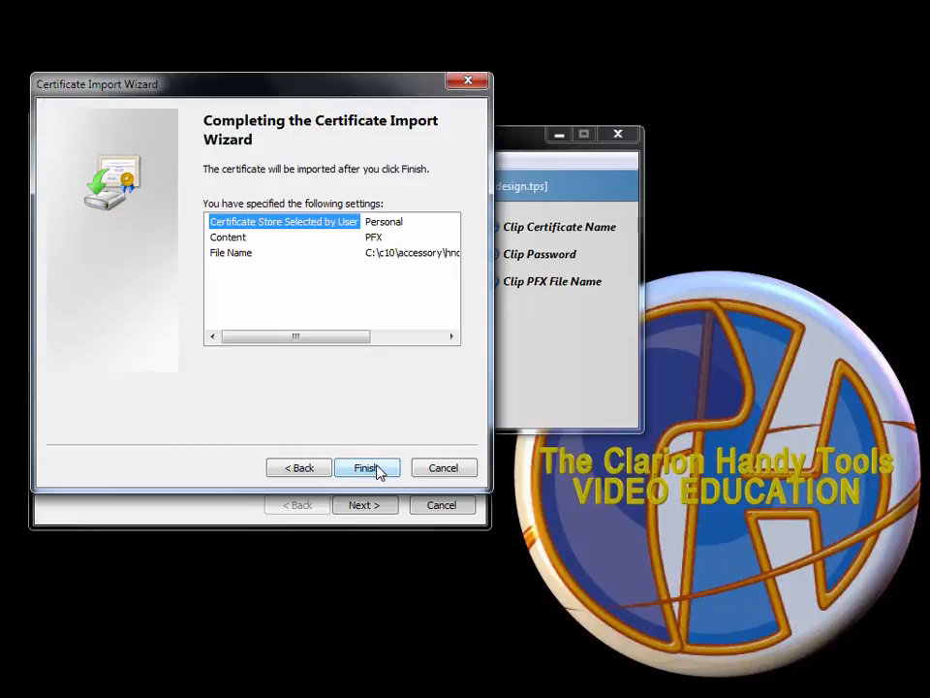
pyautogui.click(378, 472)
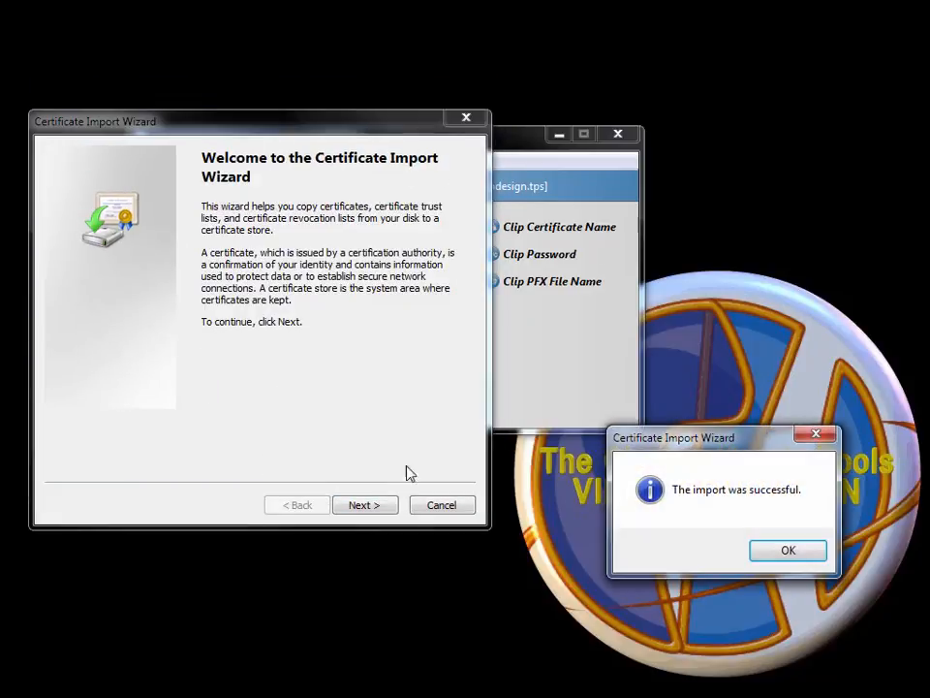
pyautogui.click(776, 562)
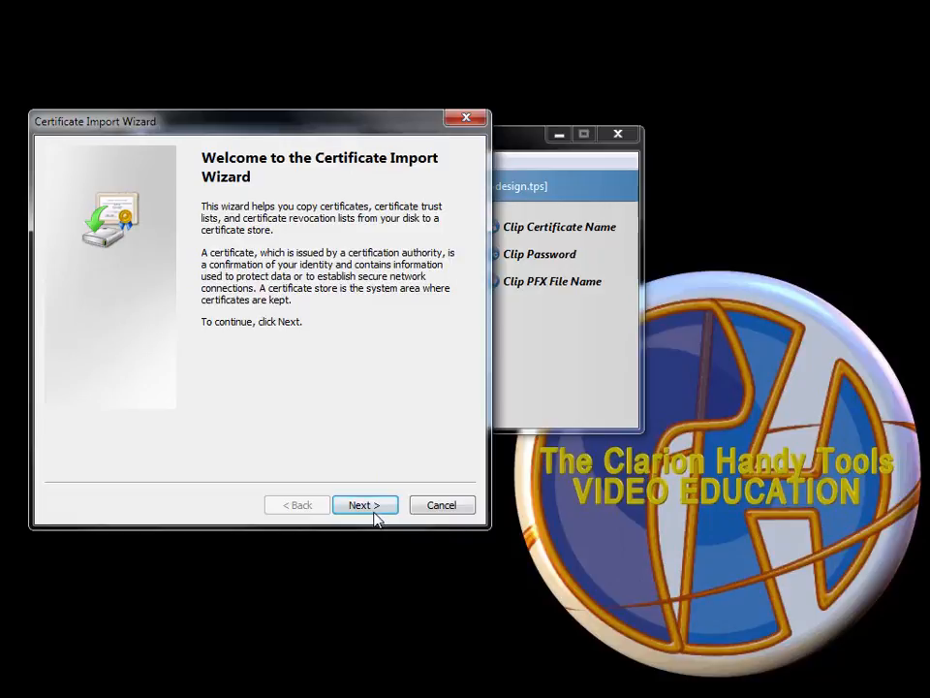
# Start a second import of the same PFX file and enter its private key password.
pyautogui.click(364, 504)
pyautogui.click(376, 506)
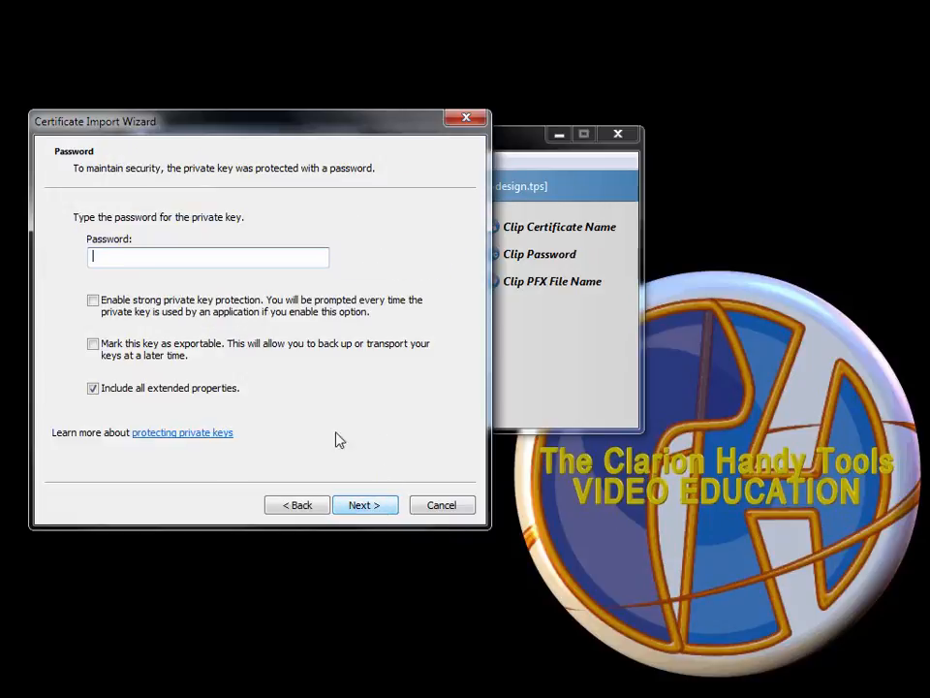
pyautogui.hotkey('ctrl', 'v')
pyautogui.click(372, 513)
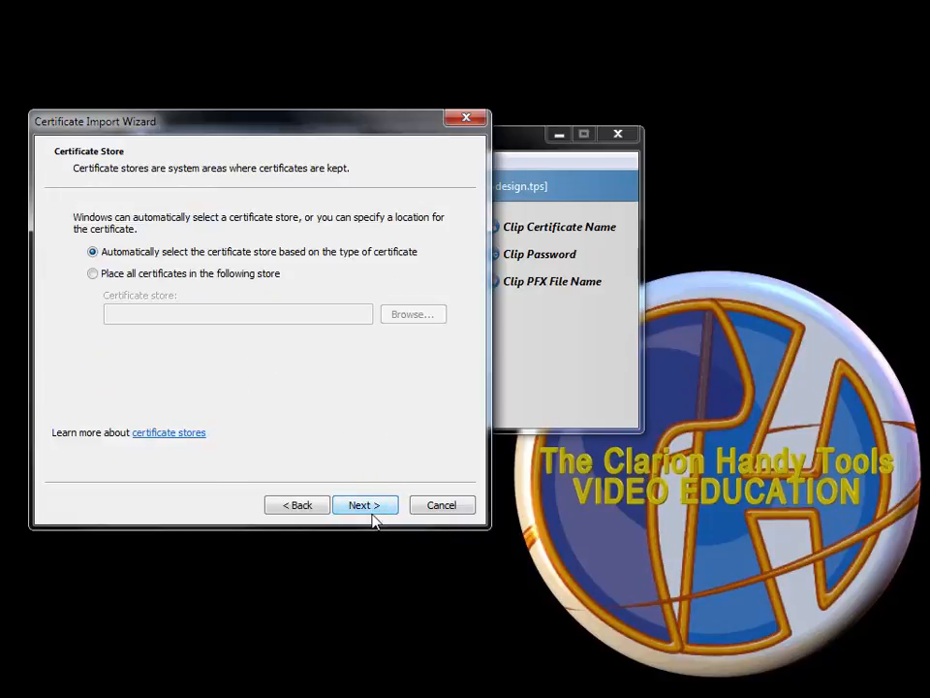
pyautogui.click(302, 505)
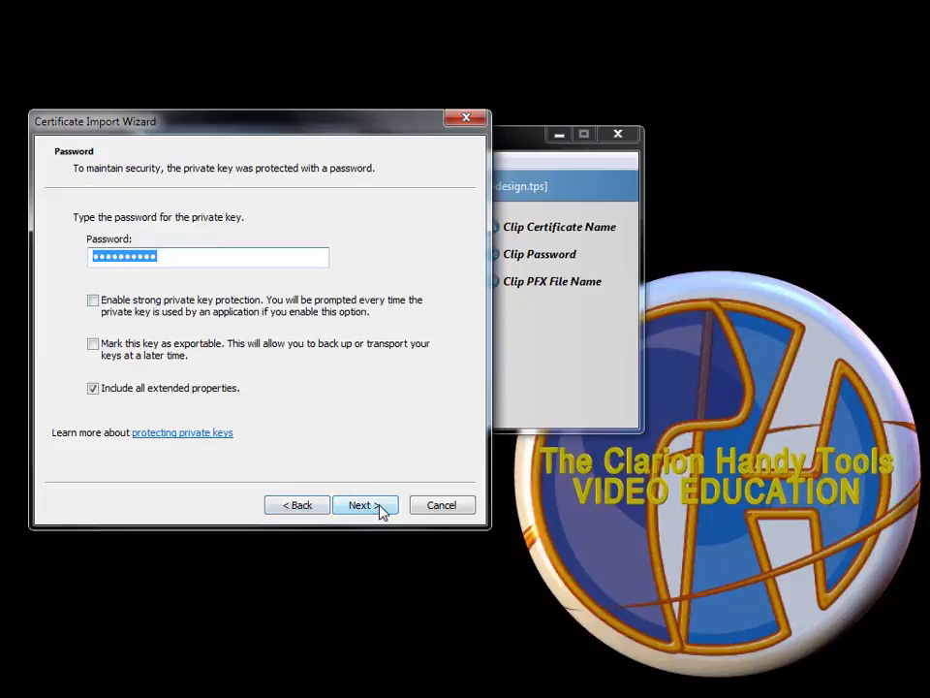
pyautogui.click(379, 511)
# Target the Trusted Root Certification Authorities store, finish, and accept the security warning.
pyautogui.click(178, 273)
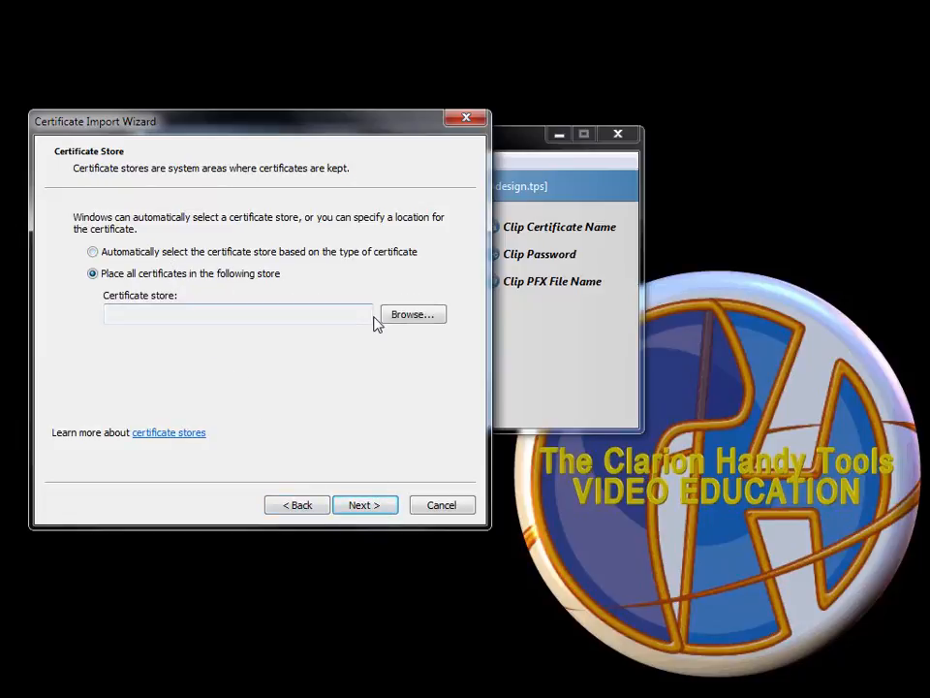
pyautogui.click(401, 323)
pyautogui.click(94, 233)
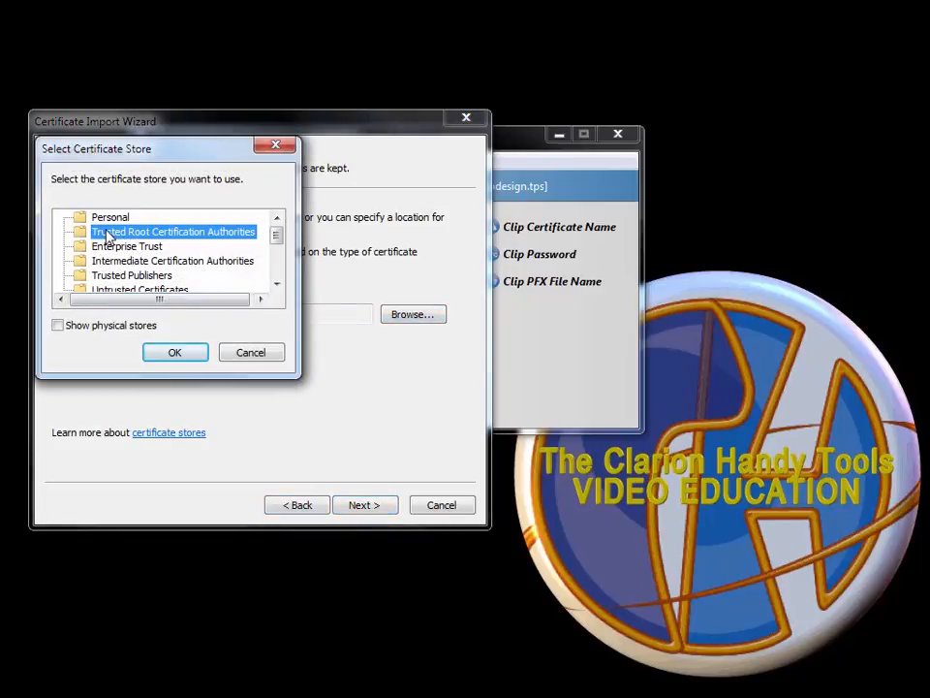
pyautogui.click(174, 353)
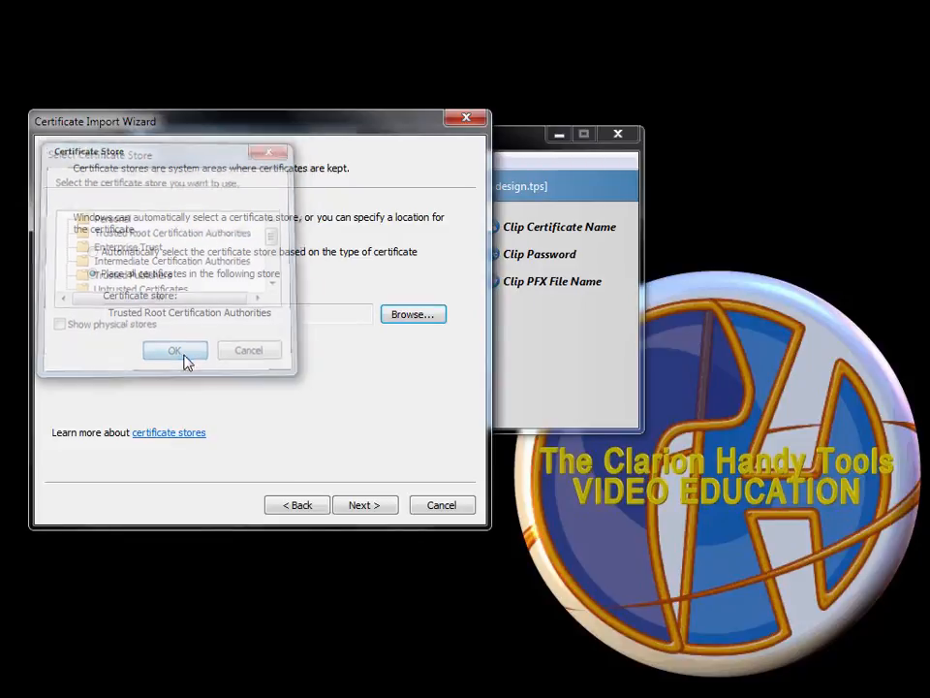
pyautogui.click(386, 514)
pyautogui.click(385, 509)
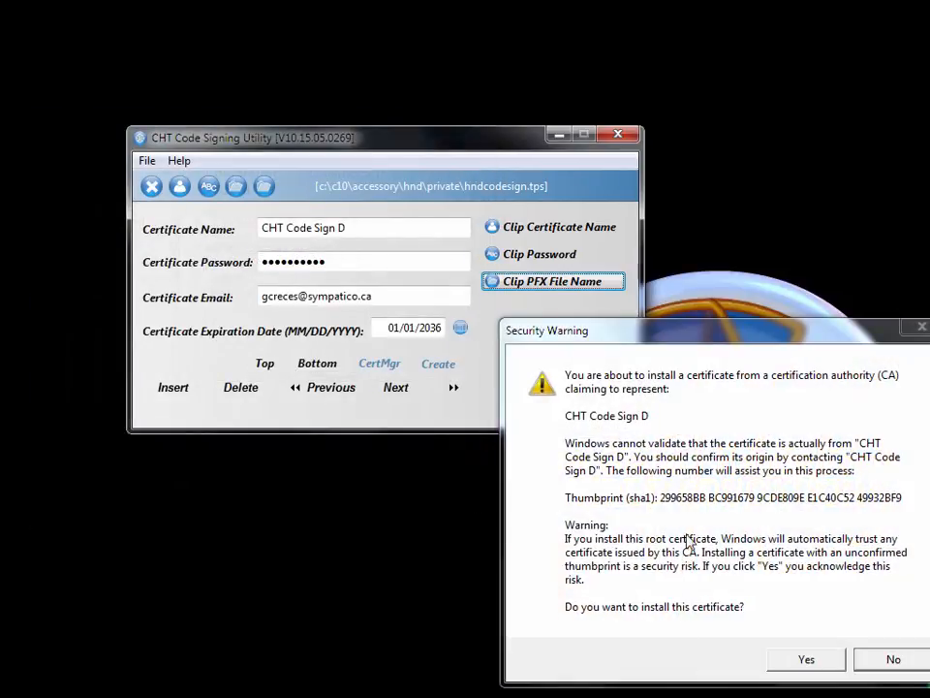
pyautogui.moveTo(685, 349); pyautogui.dragTo(580, 239)
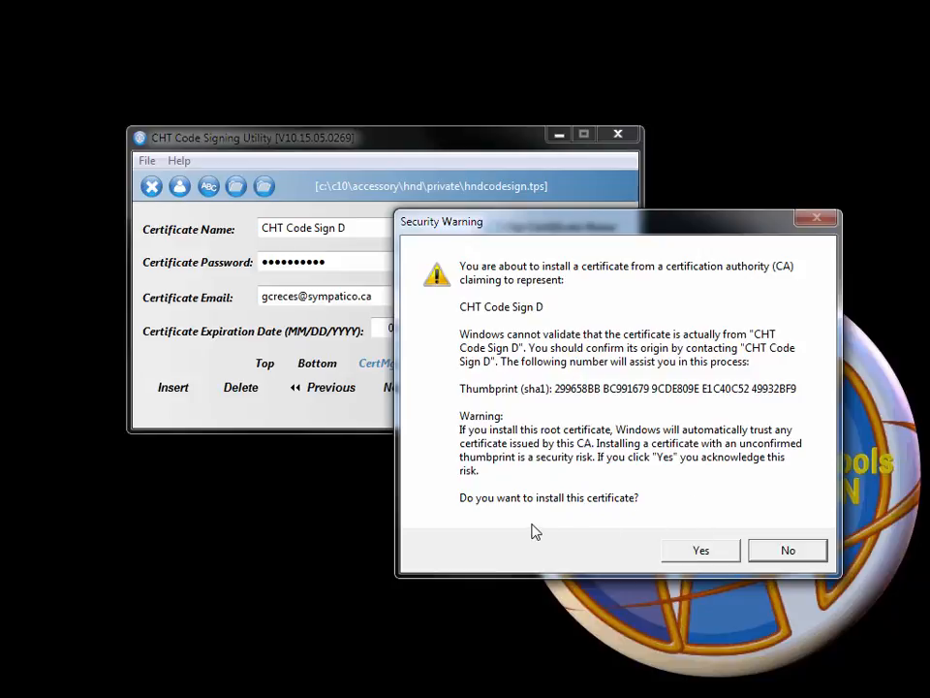
pyautogui.click(681, 558)
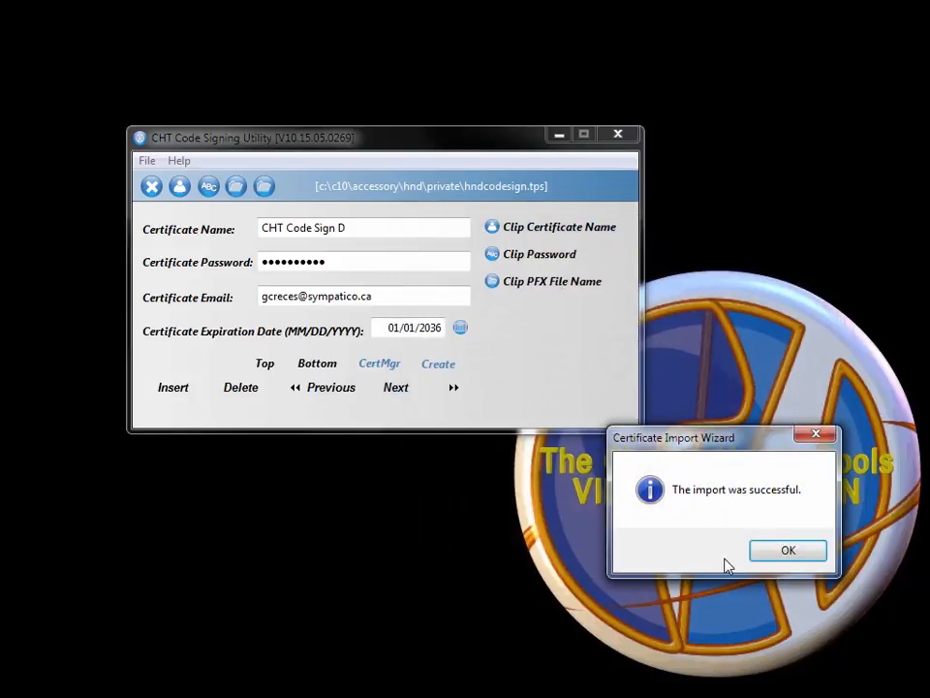
# Open certmgr and list the certificates in the Personal store.
pyautogui.click(771, 558)
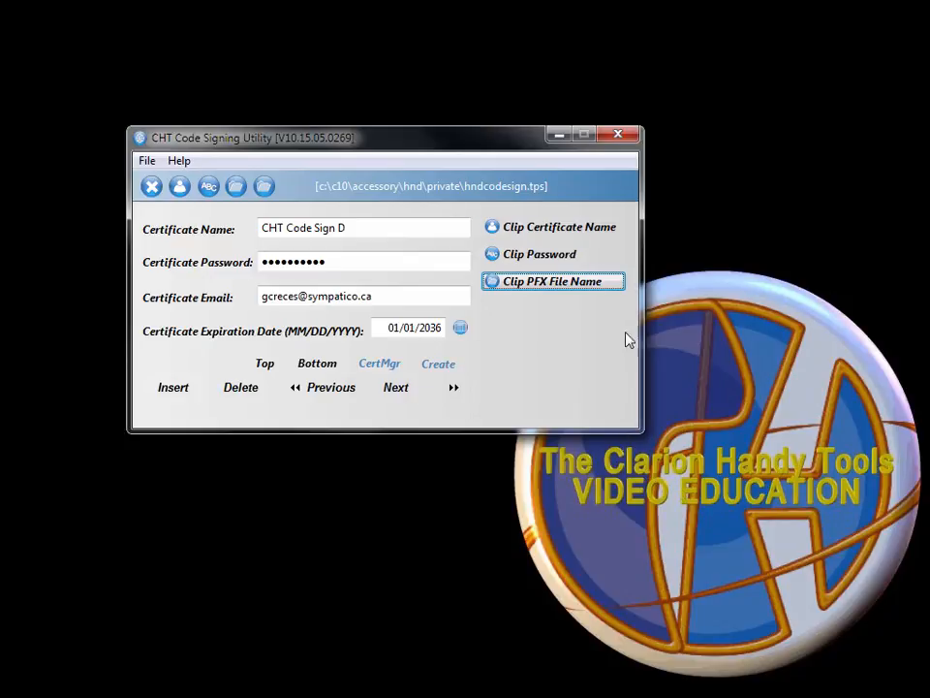
pyautogui.moveTo(397, 142); pyautogui.dragTo(438, 128)
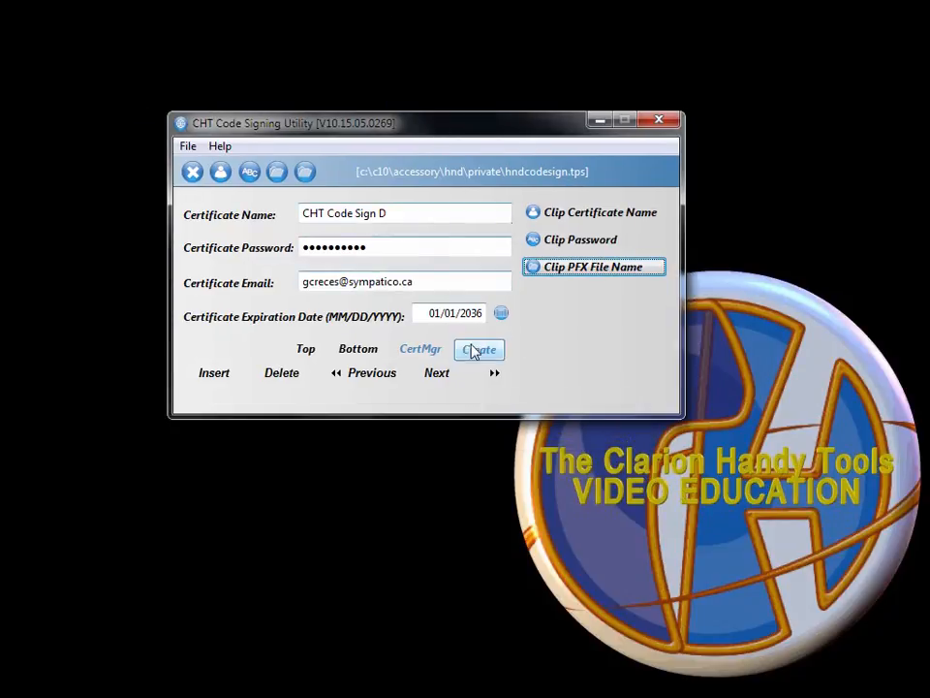
pyautogui.click(423, 353)
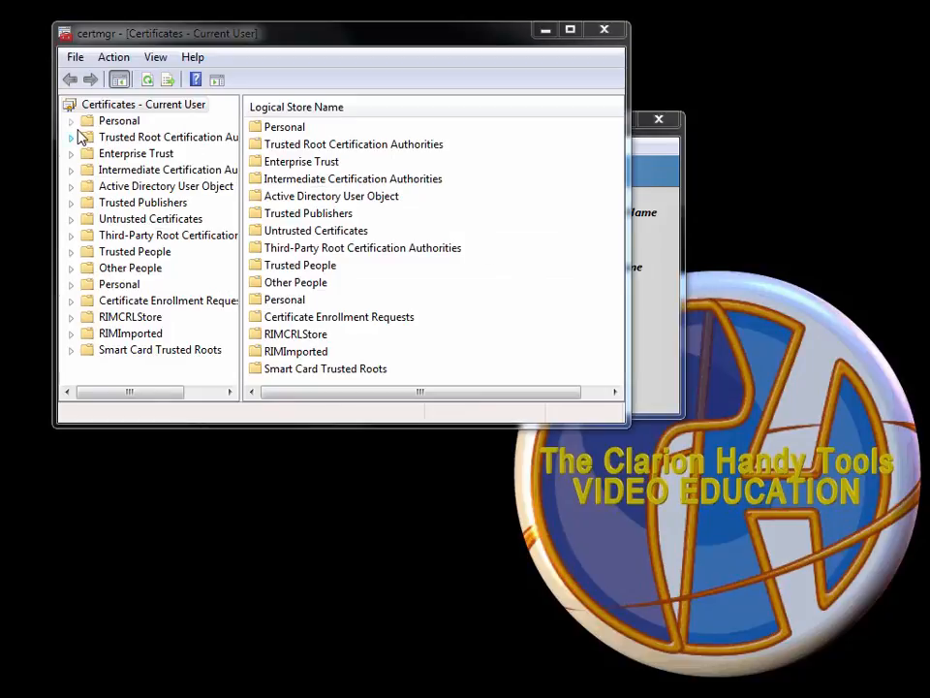
pyautogui.click(70, 121)
pyautogui.click(132, 136)
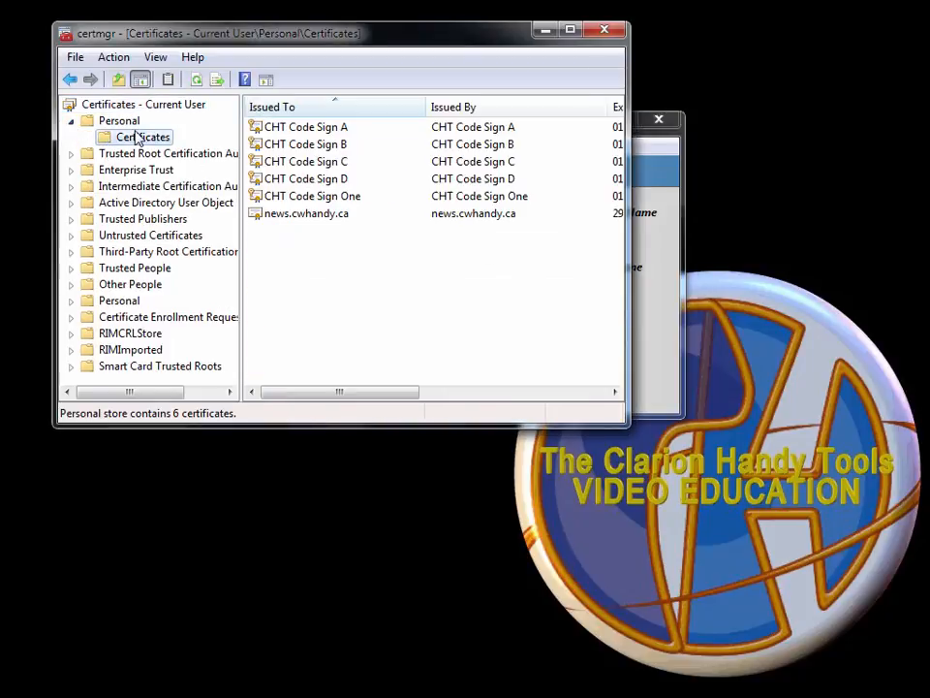
# Review the CHT Code Sign D certificate details in the Personal store.
pyautogui.click(333, 181)
pyautogui.doubleClick(333, 180)
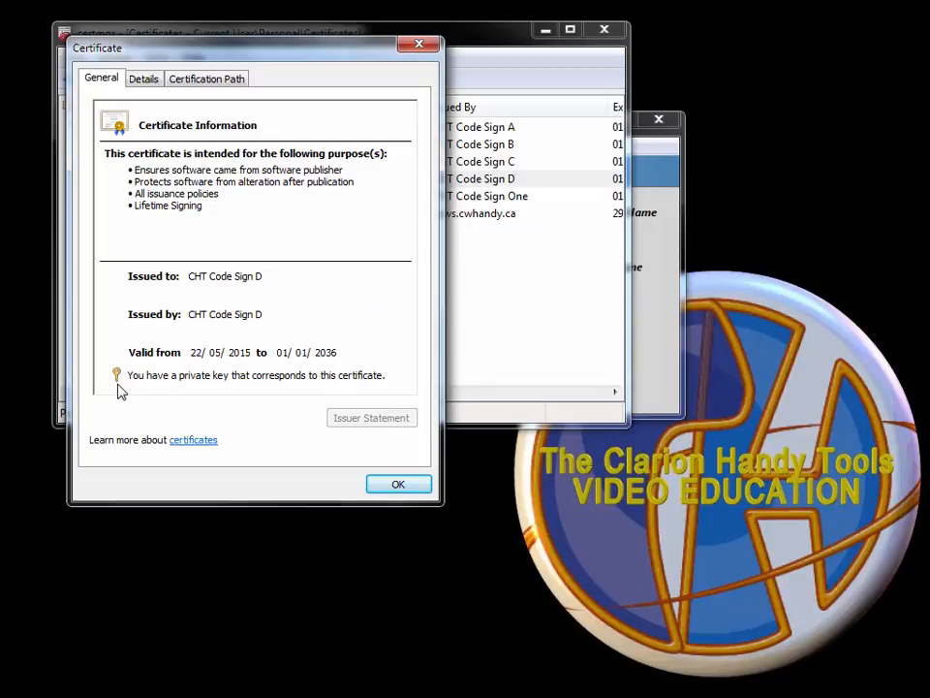
pyautogui.click(373, 484)
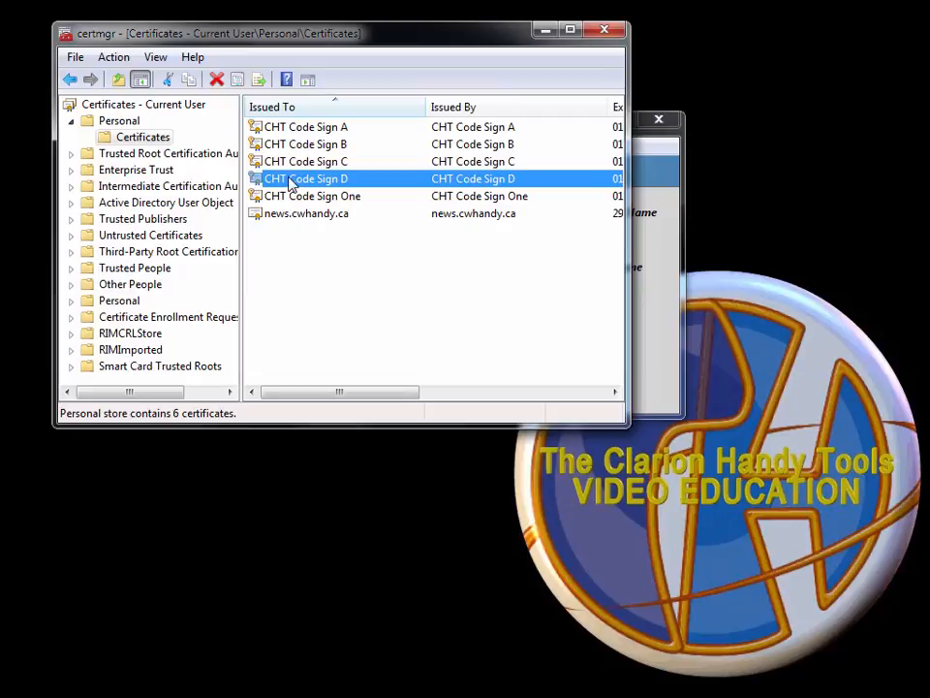
pyautogui.doubleClick(290, 184)
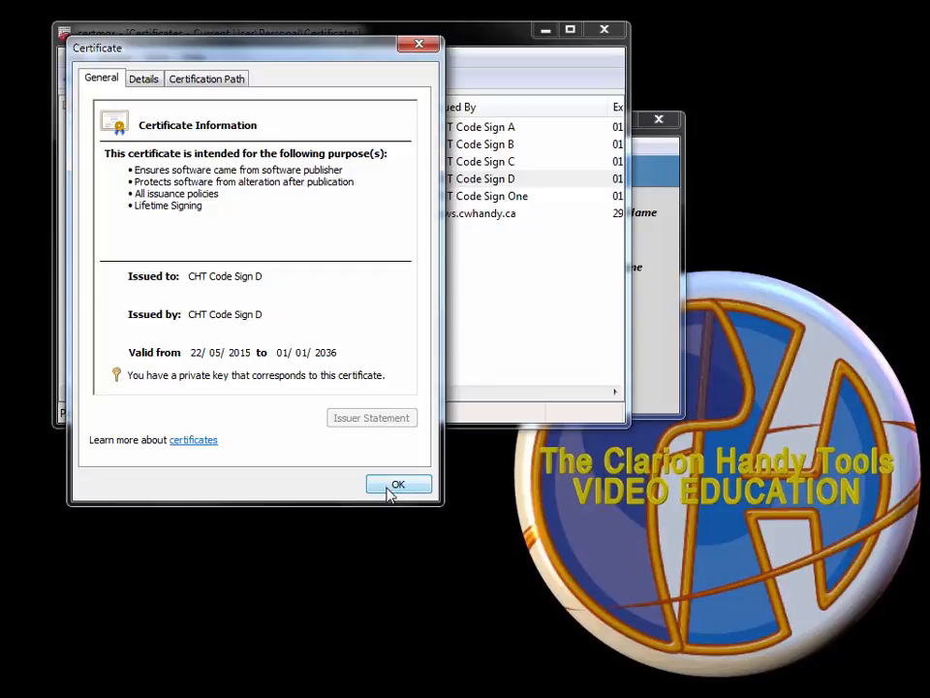
pyautogui.click(398, 486)
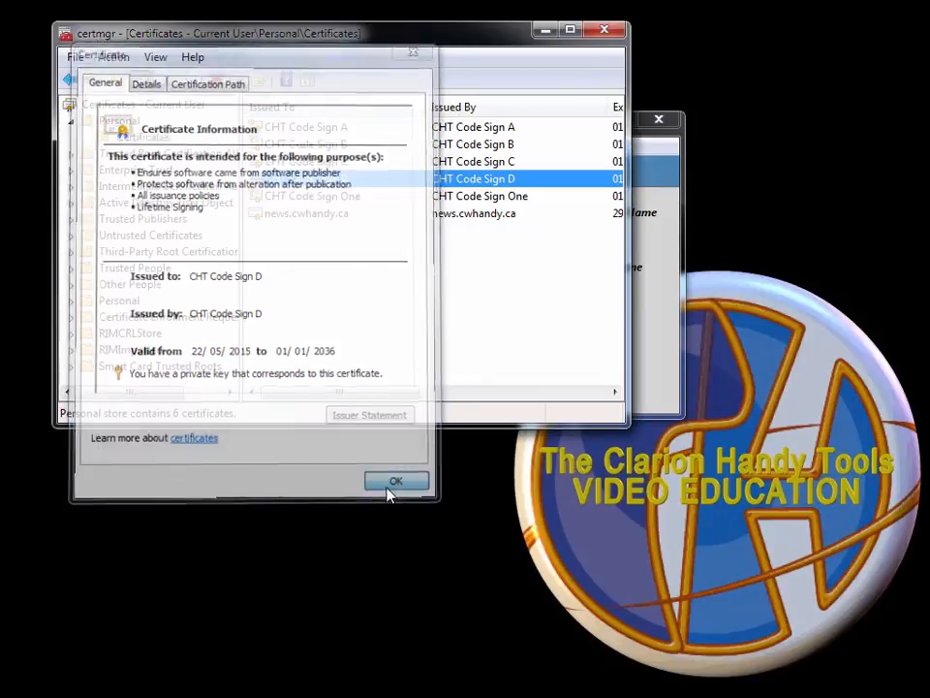
pyautogui.click(72, 153)
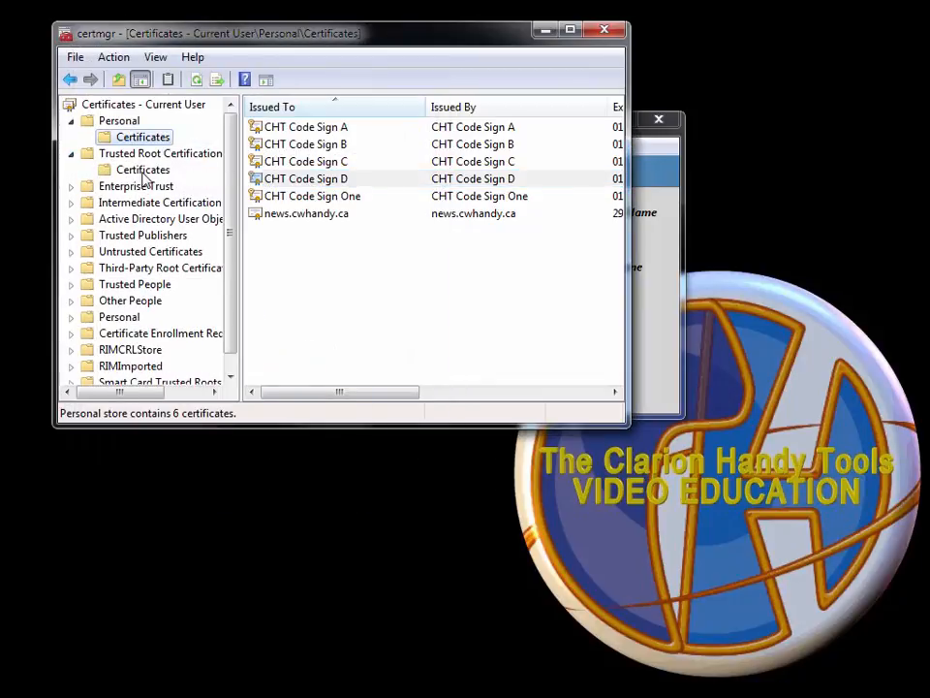
# Locate CHT Code Sign D among the trusted roots, then recheck its Personal store details.
pyautogui.click(142, 170)
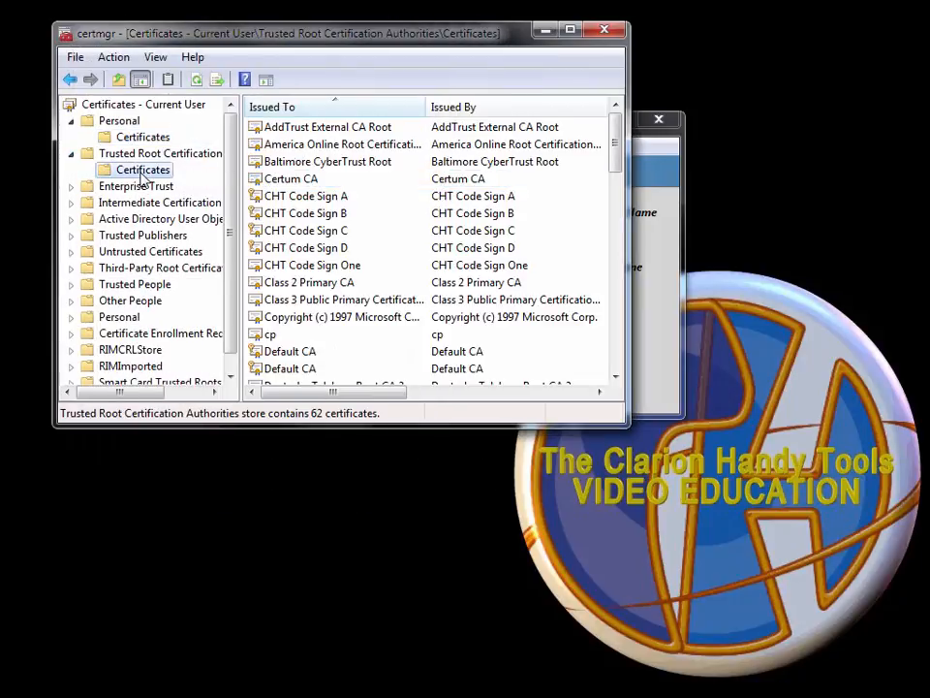
pyautogui.click(310, 248)
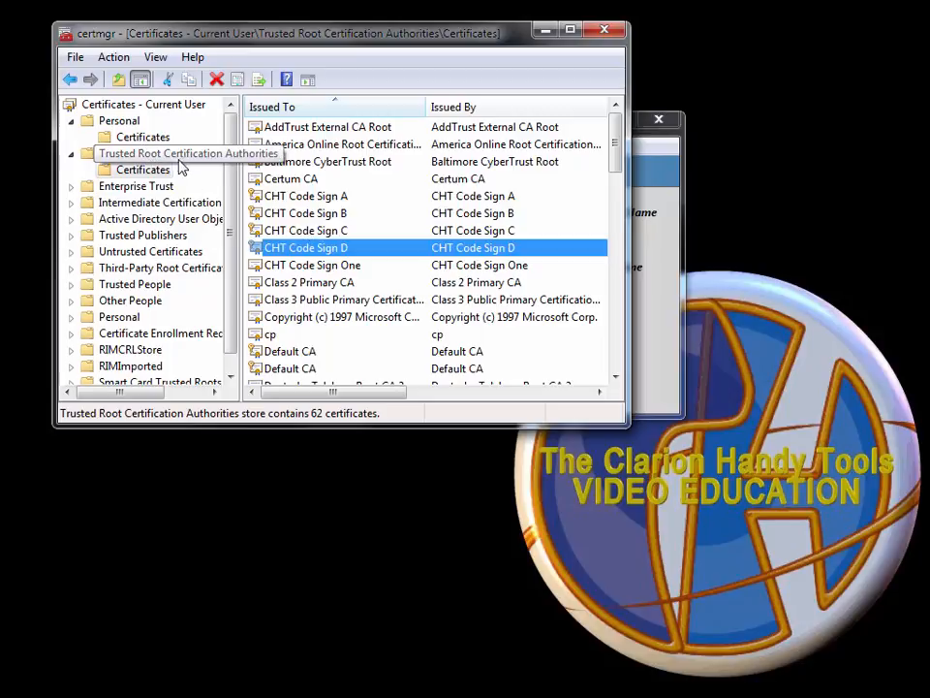
pyautogui.click(153, 139)
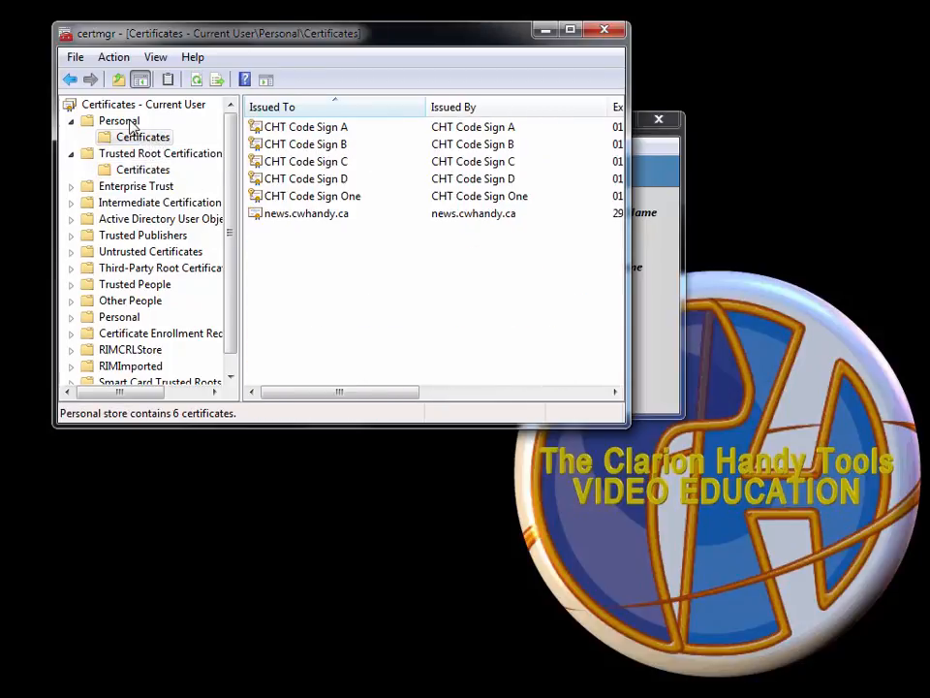
pyautogui.click(125, 122)
pyautogui.click(141, 137)
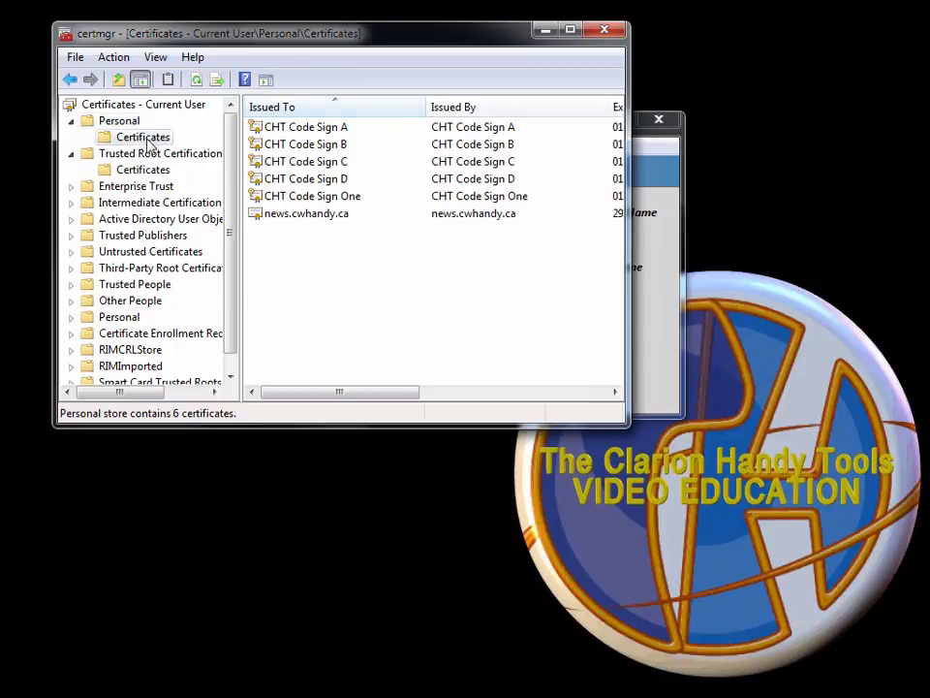
pyautogui.click(299, 184)
pyautogui.doubleClick(299, 180)
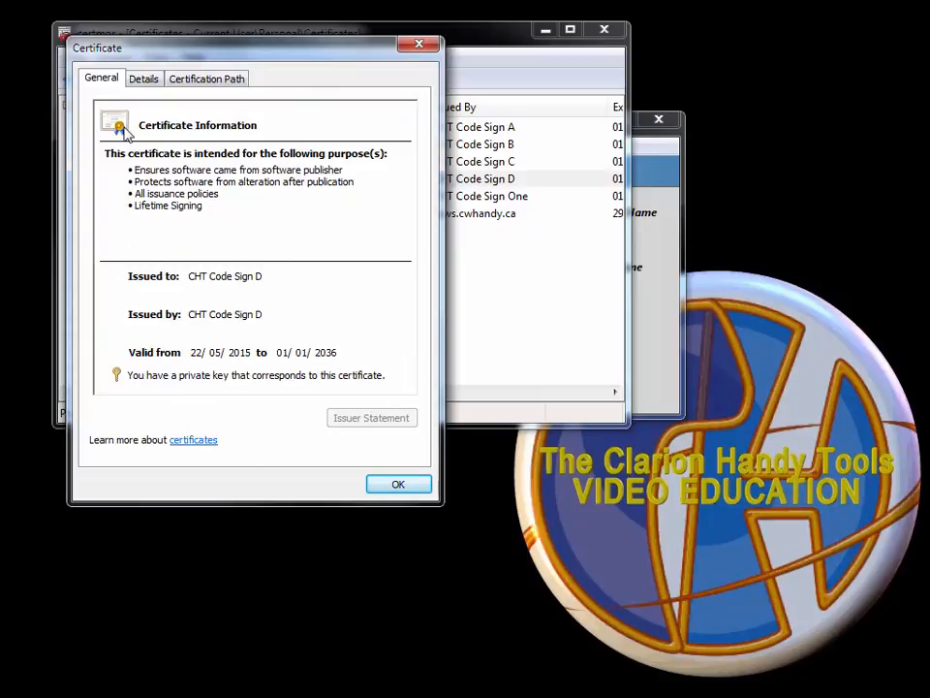
pyautogui.click(396, 487)
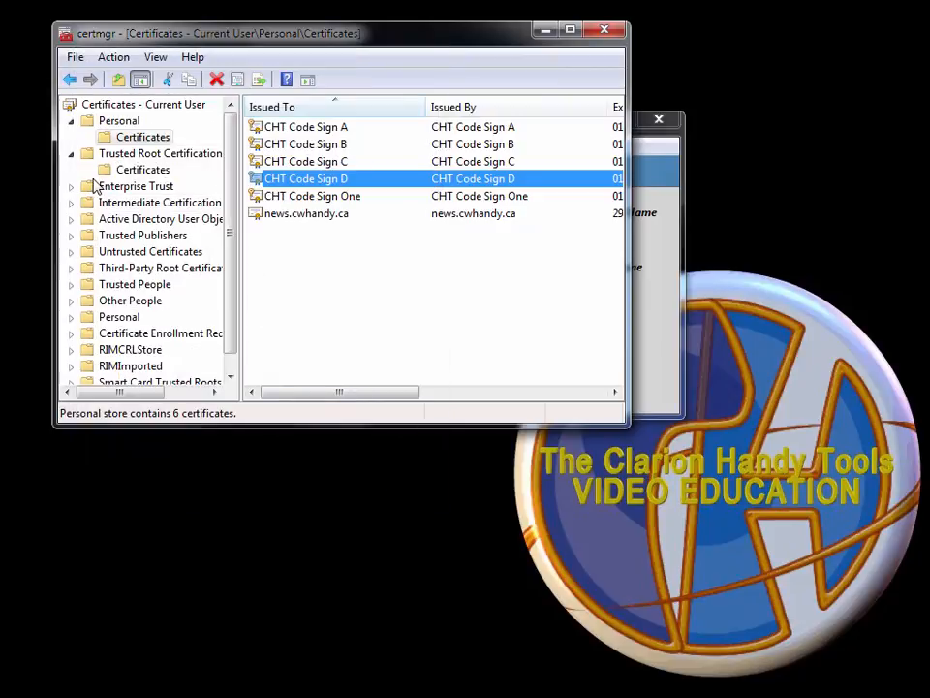
# Open the CHT Code Sign D root certificate, valid 22/05/2015–01/01/2036, in Trusted Root.
pyautogui.click(126, 173)
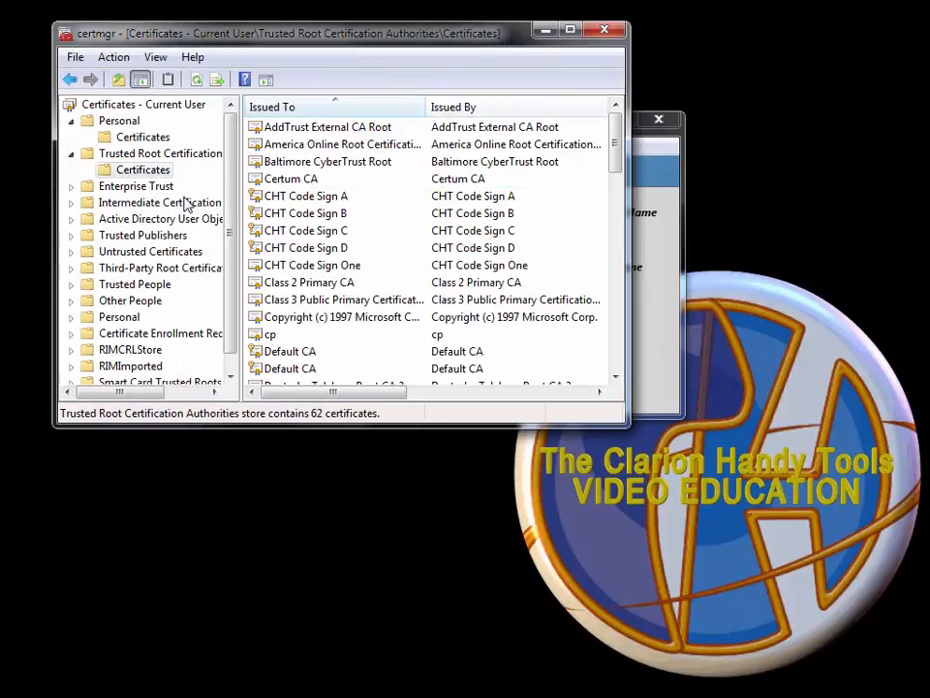
pyautogui.click(321, 250)
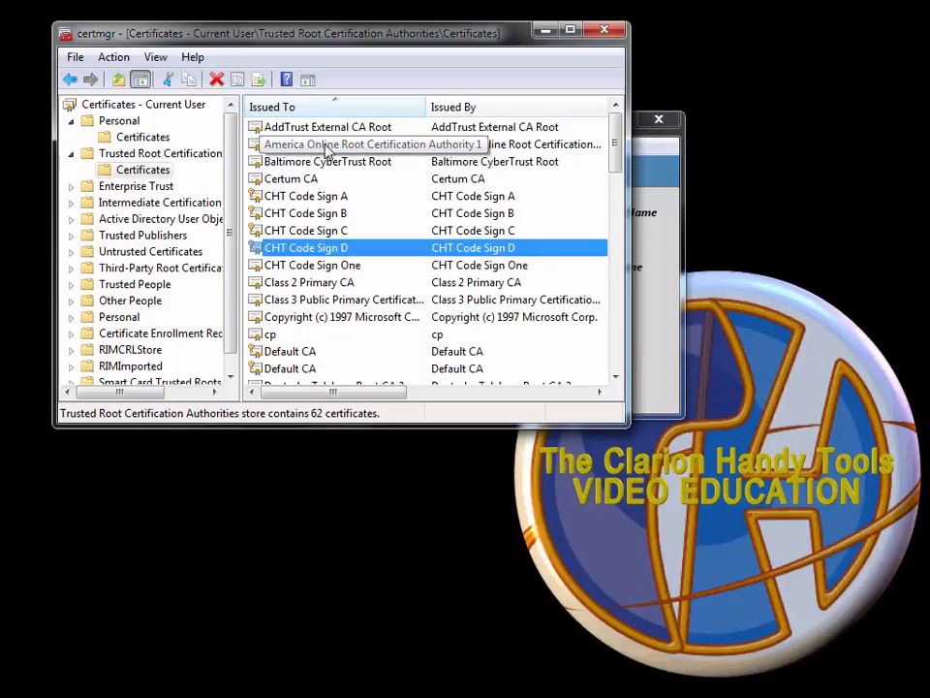
pyautogui.click(136, 123)
pyautogui.click(156, 153)
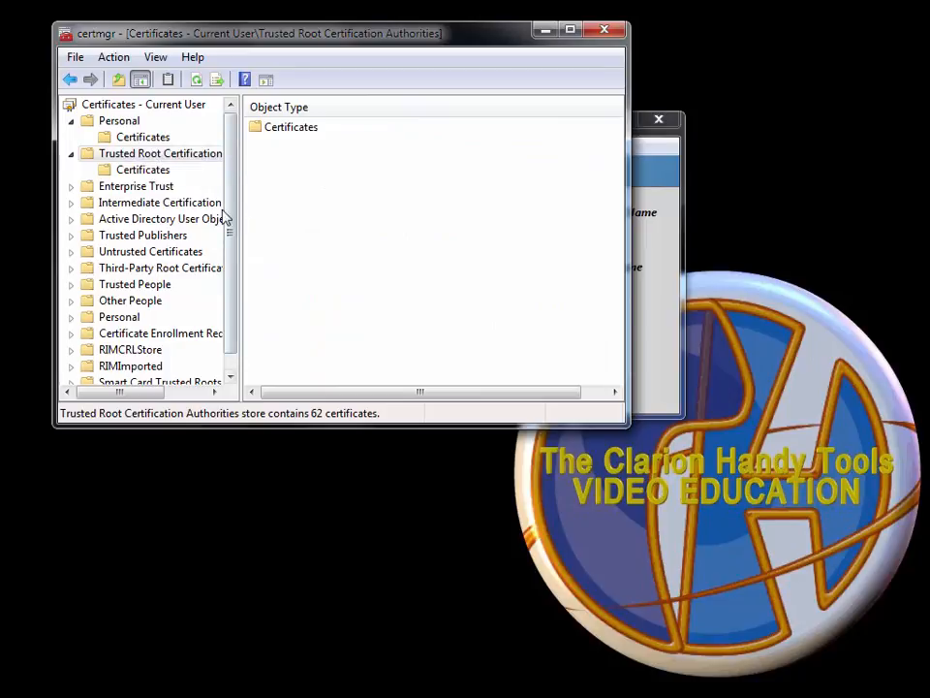
pyautogui.doubleClick(276, 249)
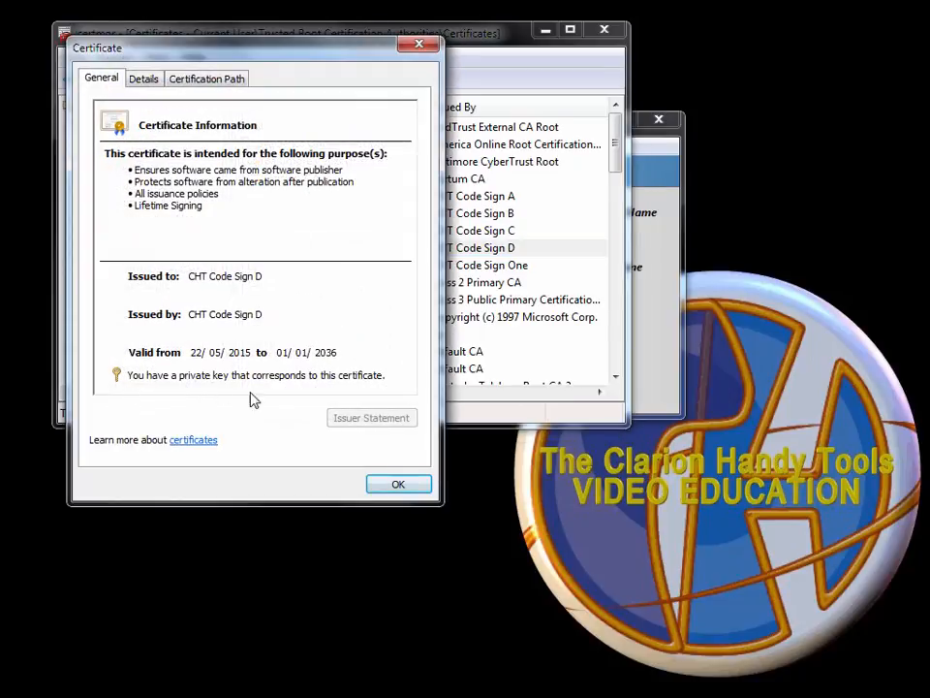
pyautogui.click(399, 484)
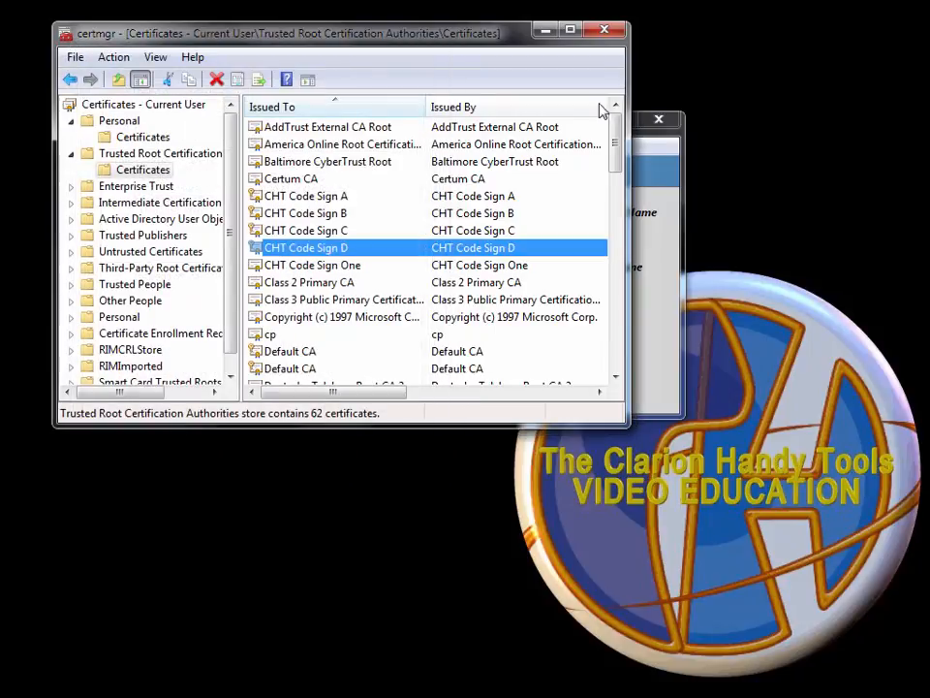
# Close certmgr and return to the CHT Code Sign D record expiring 01/01/2036.
pyautogui.click(606, 35)
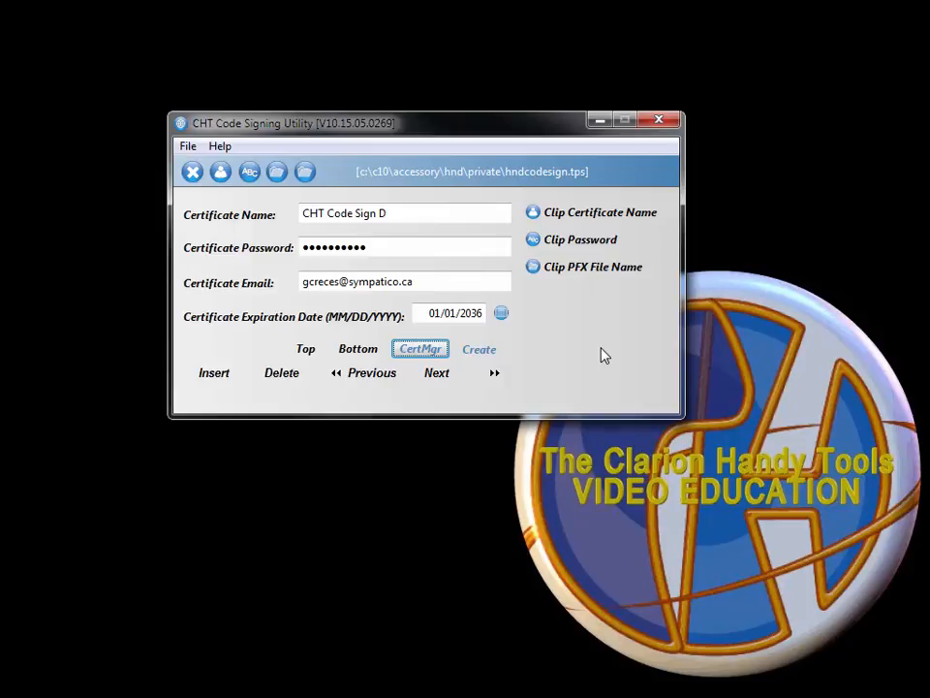
pyautogui.moveTo(391, 212); pyautogui.dragTo(294, 198)
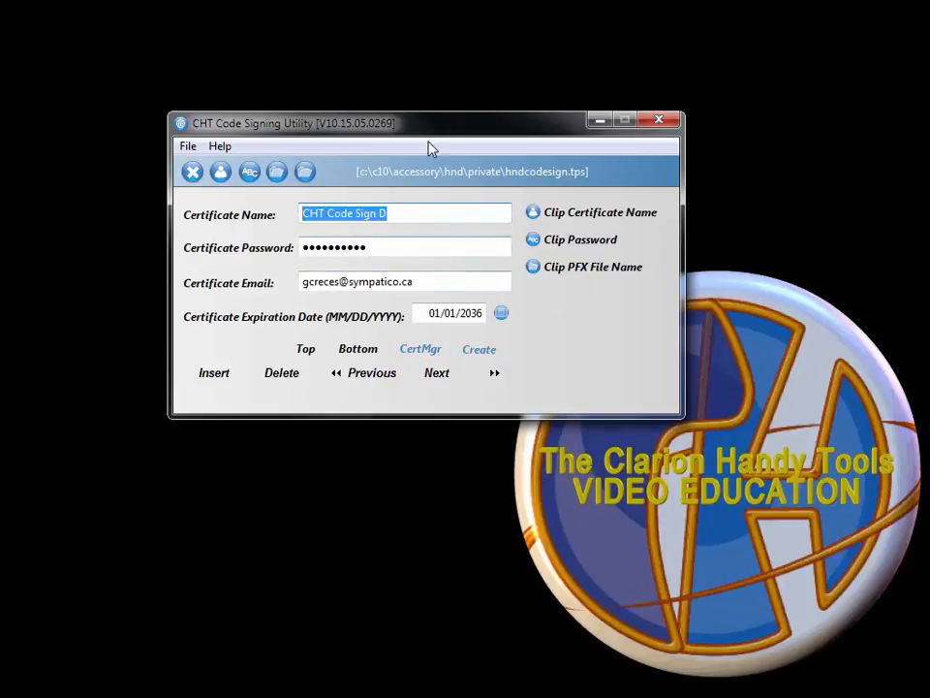
pyautogui.moveTo(414, 124); pyautogui.dragTo(466, 120)
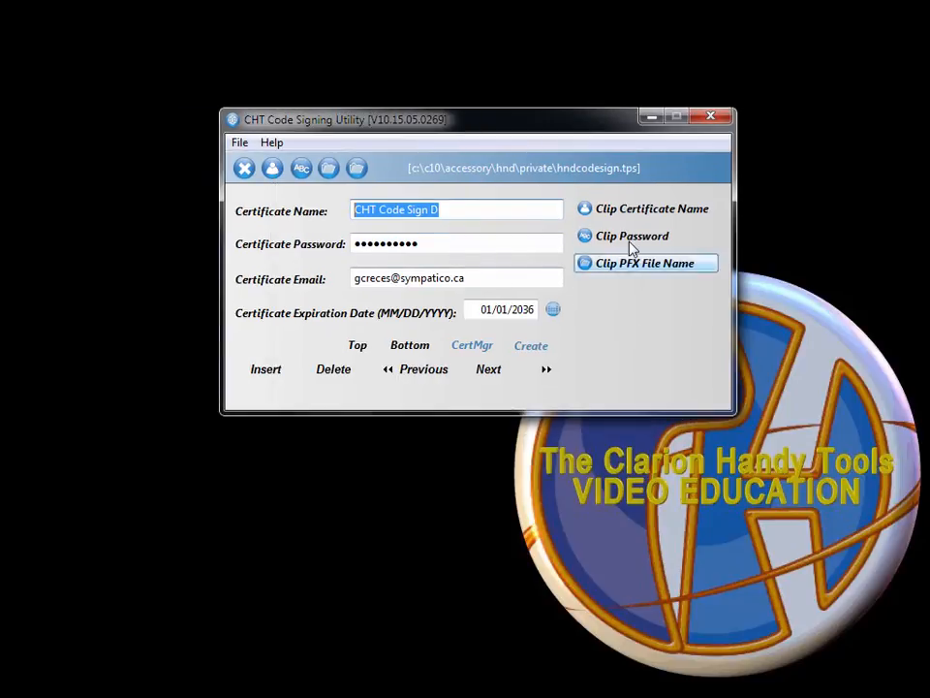